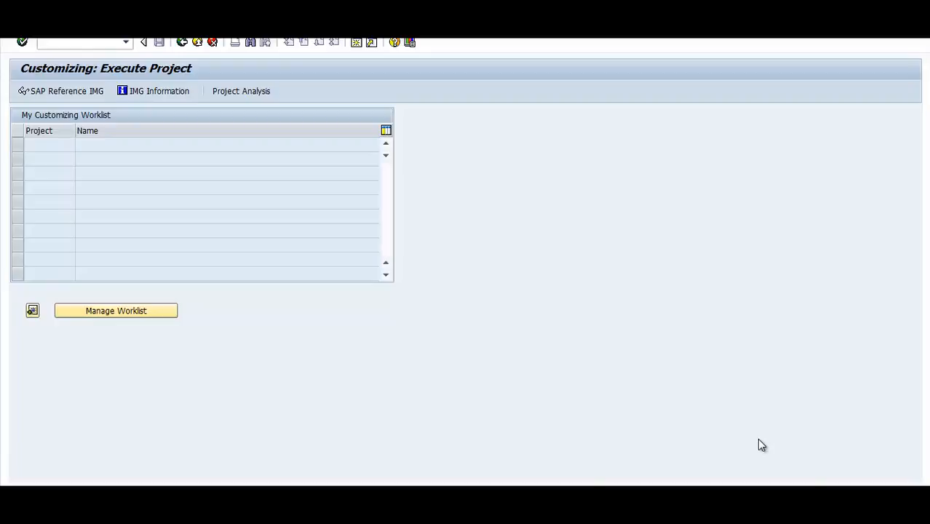
Open the SAP Reference IMG and expand Governance, Risk and Compliance down to the Access Control activities.
click(45, 93)
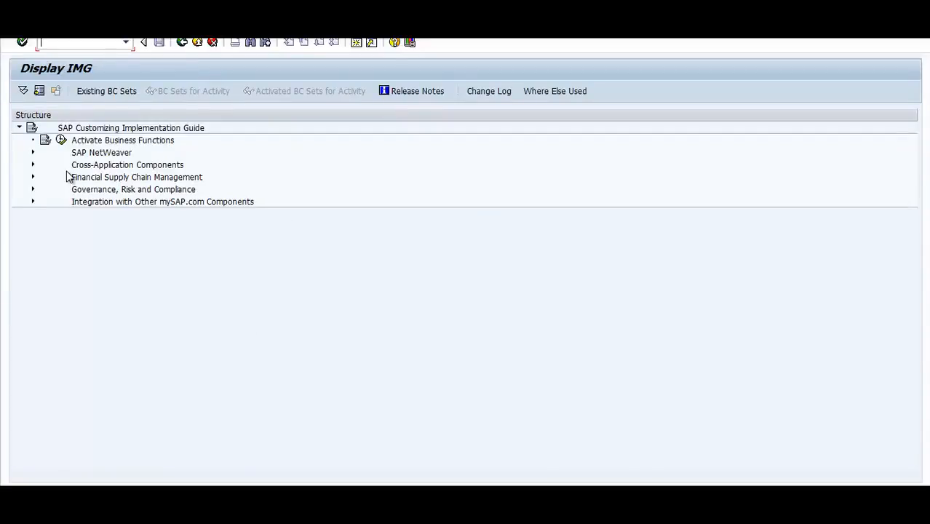
click(89, 193)
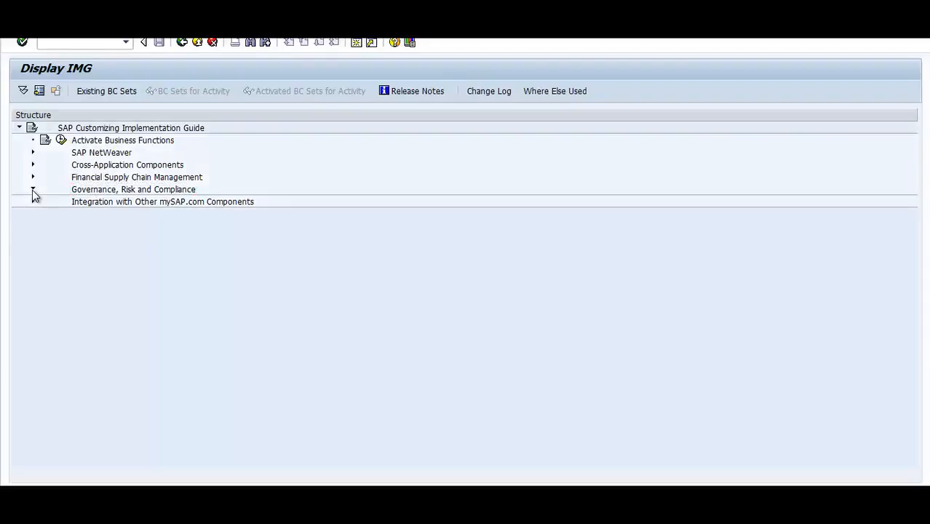
click(33, 191)
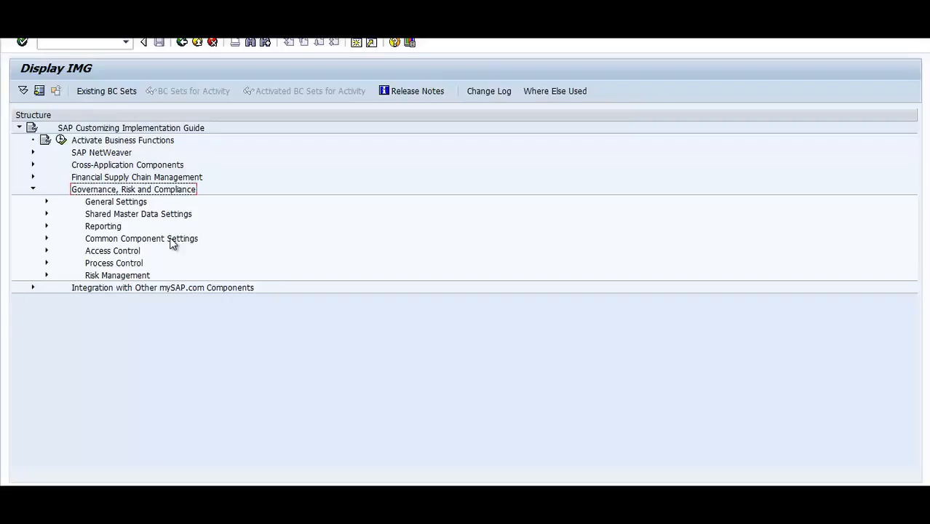
click(100, 254)
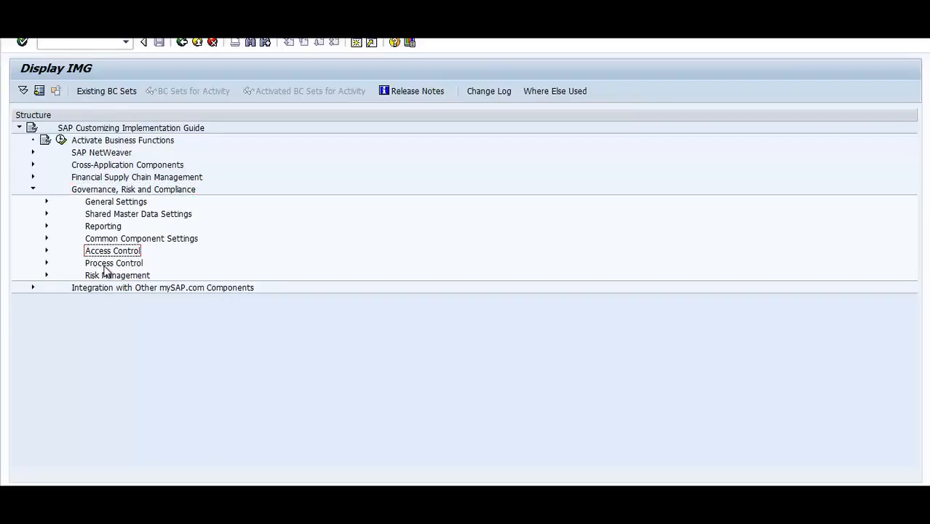
click(106, 265)
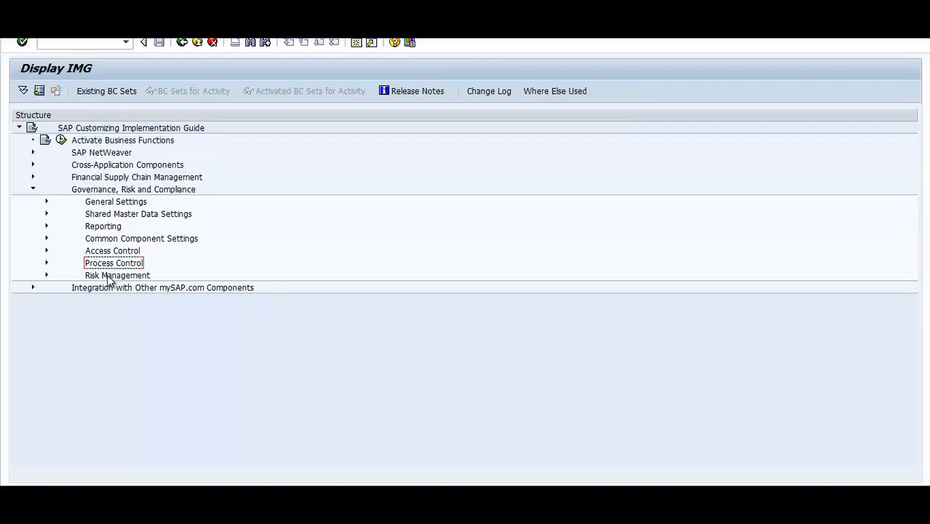
click(103, 191)
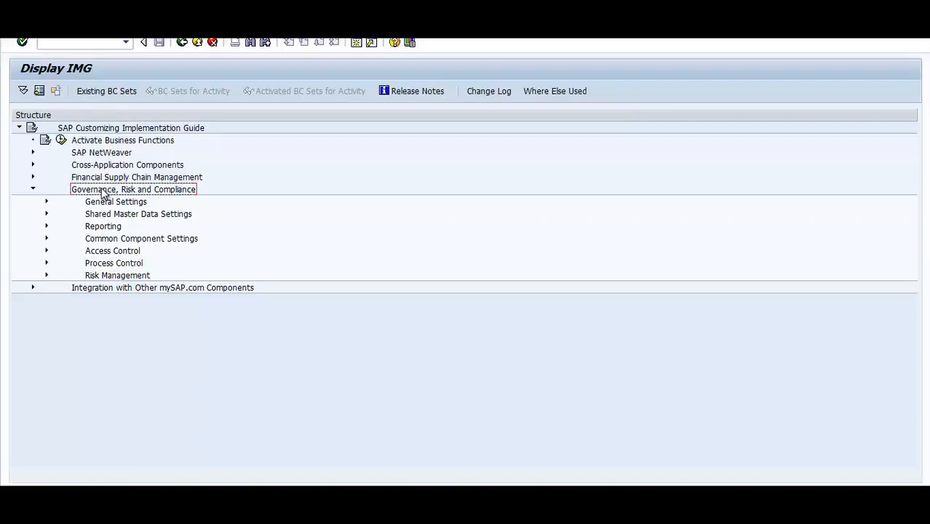
click(47, 251)
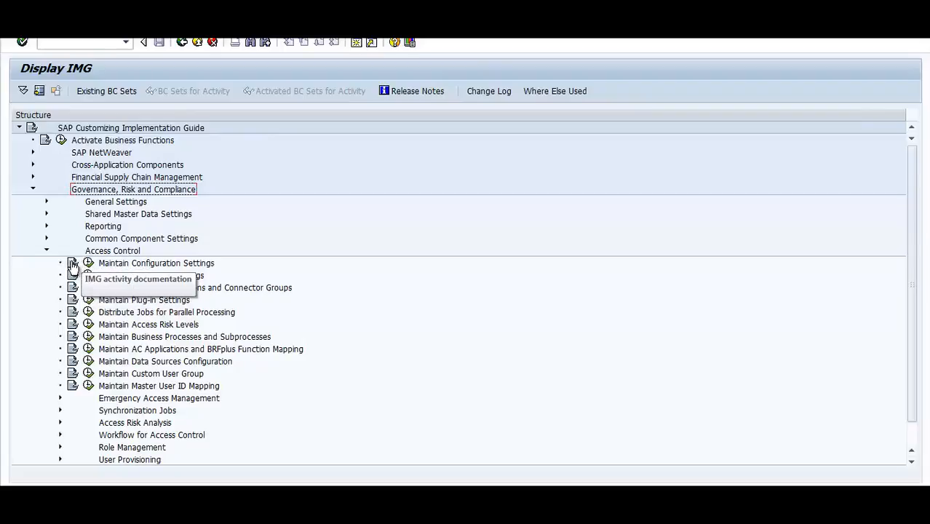
Read the activity documentation for Maintain Configuration Settings, including its parameter groups and activities, and close it.
click(73, 263)
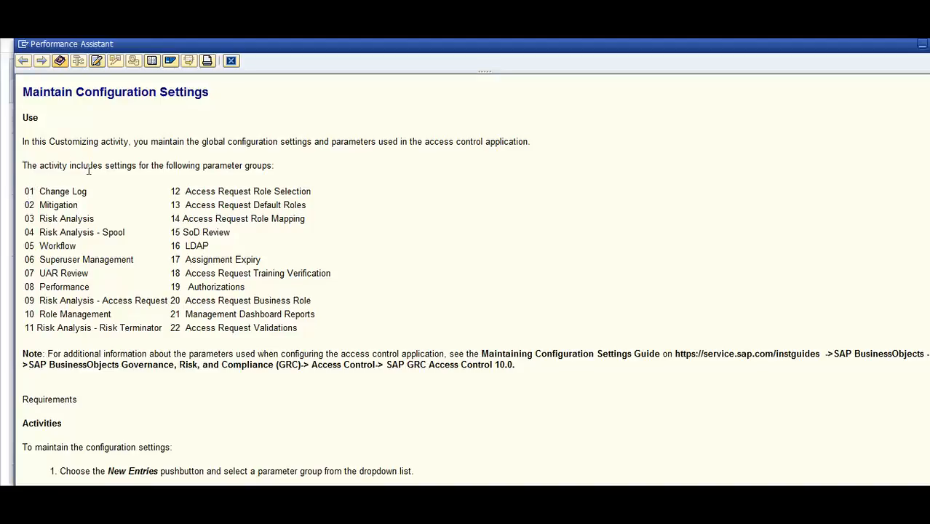
drag(88, 169, 218, 241)
click(196, 360)
drag(129, 472, 206, 472)
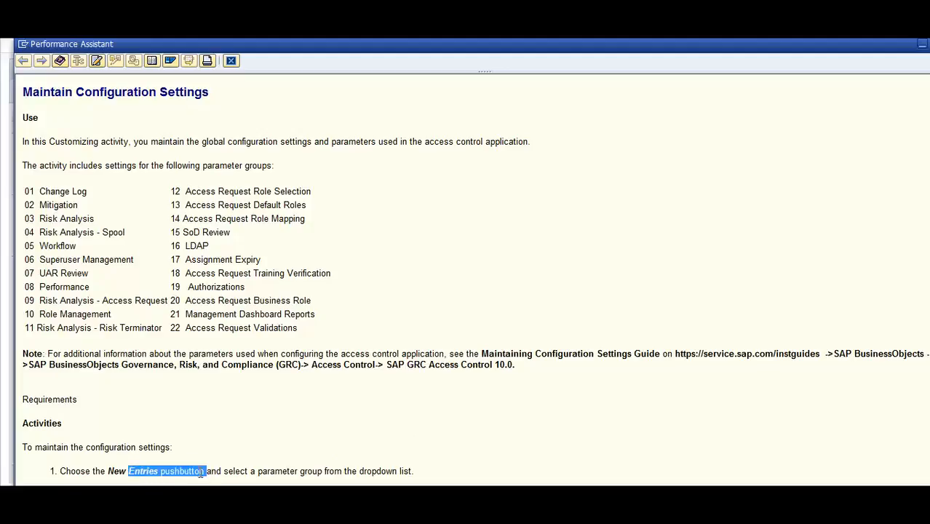
click(206, 472)
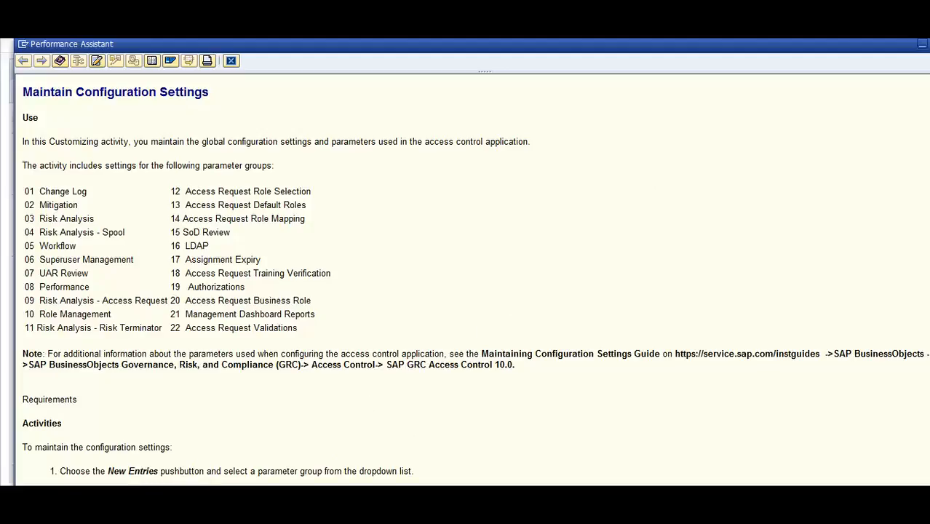
drag(844, 48, 813, 53)
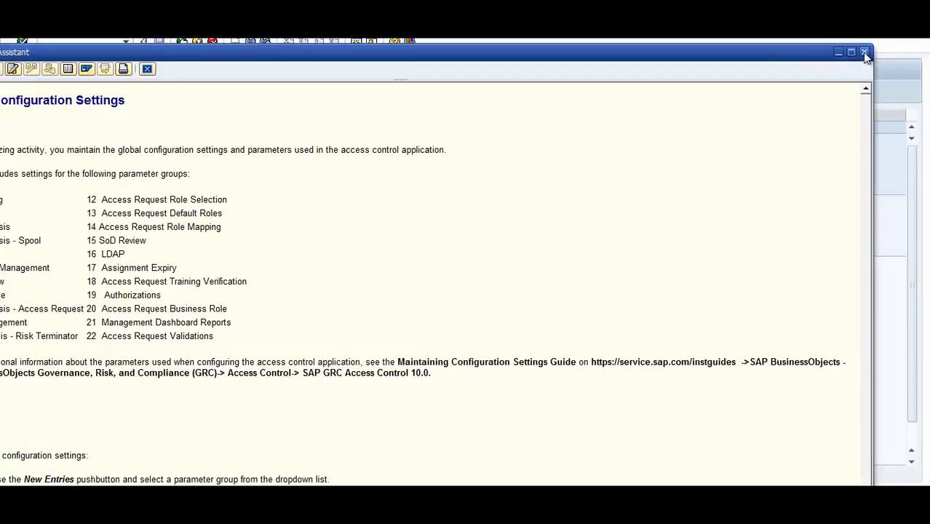
click(865, 52)
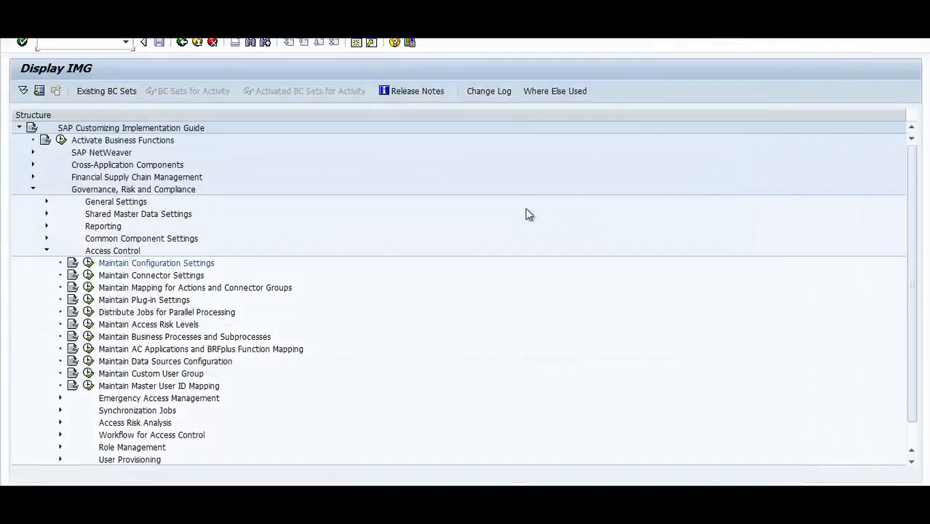
Execute the Maintain Configuration Settings activity and examine the Enable Offline Risk Analysis entry, parameter 1027.
click(88, 263)
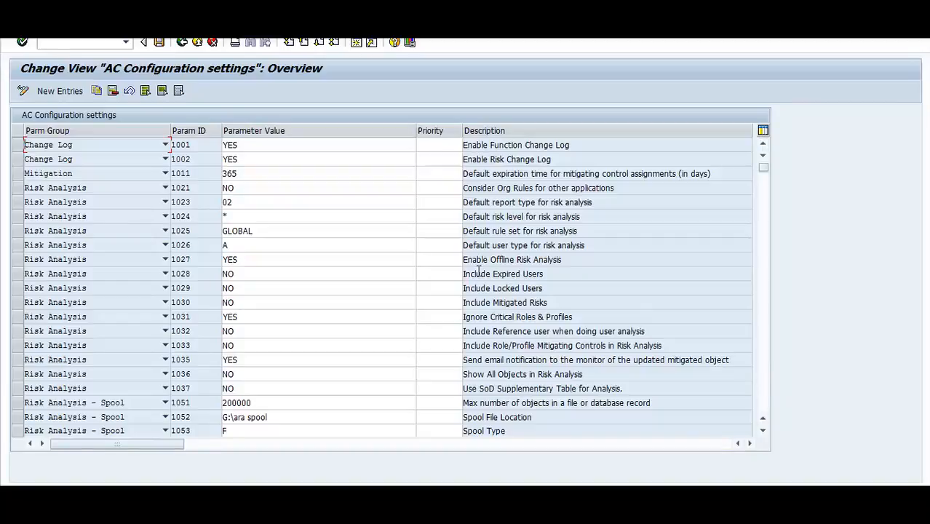
drag(482, 260, 574, 253)
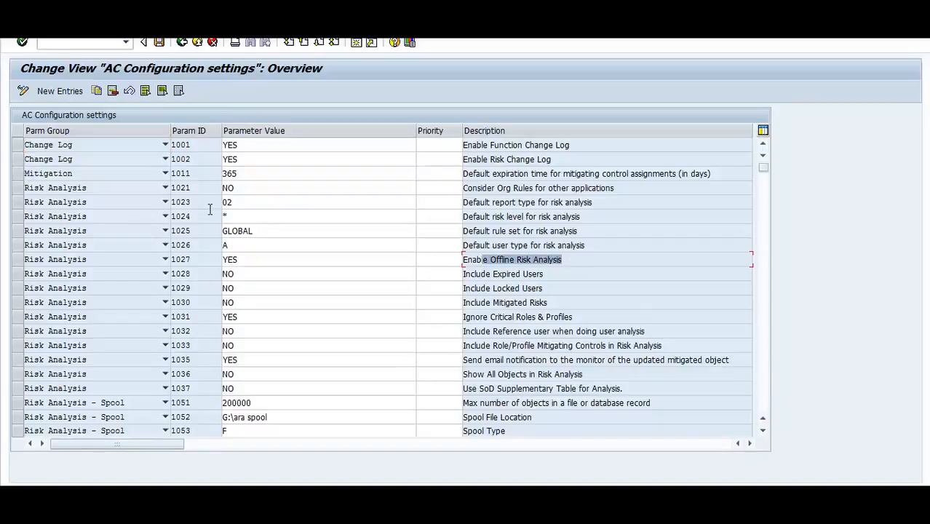
double_click(241, 260)
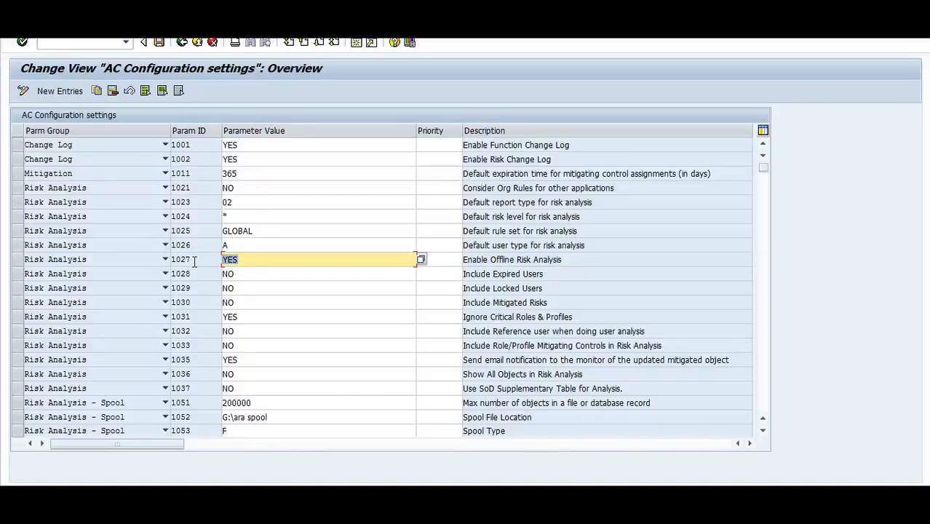
drag(193, 261, 161, 262)
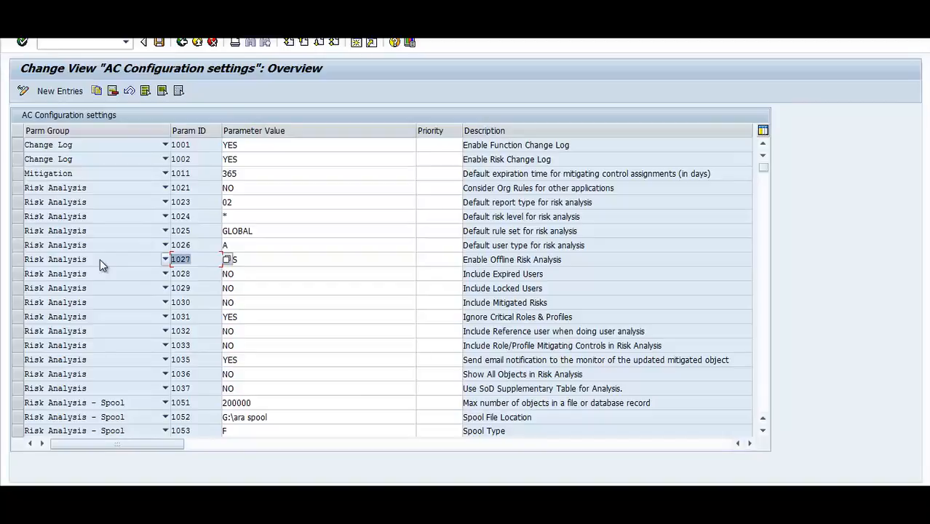
Examine the parameter groups available for configuration entries and look through the existing AC configuration settings to the end.
click(96, 260)
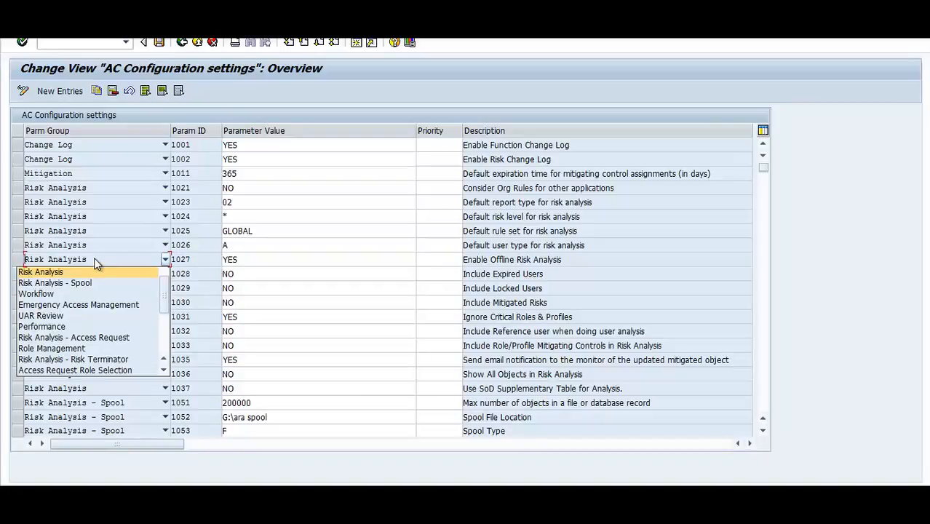
click(95, 261)
click(95, 261)
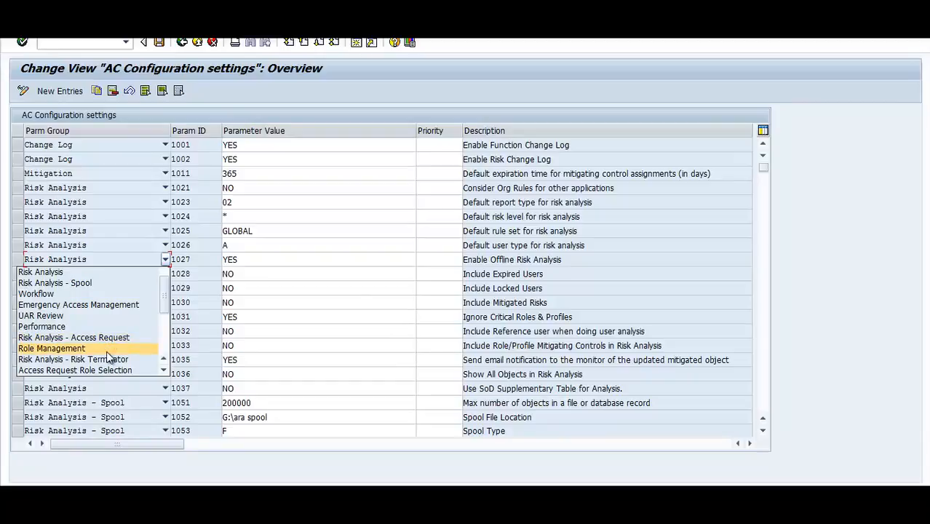
click(164, 370)
click(164, 371)
scroll(164, 371, down, 3)
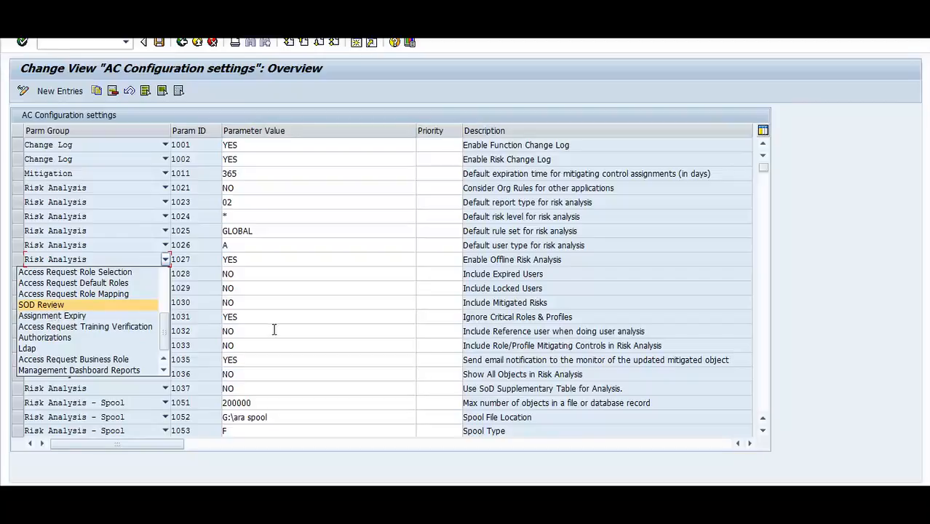
click(689, 370)
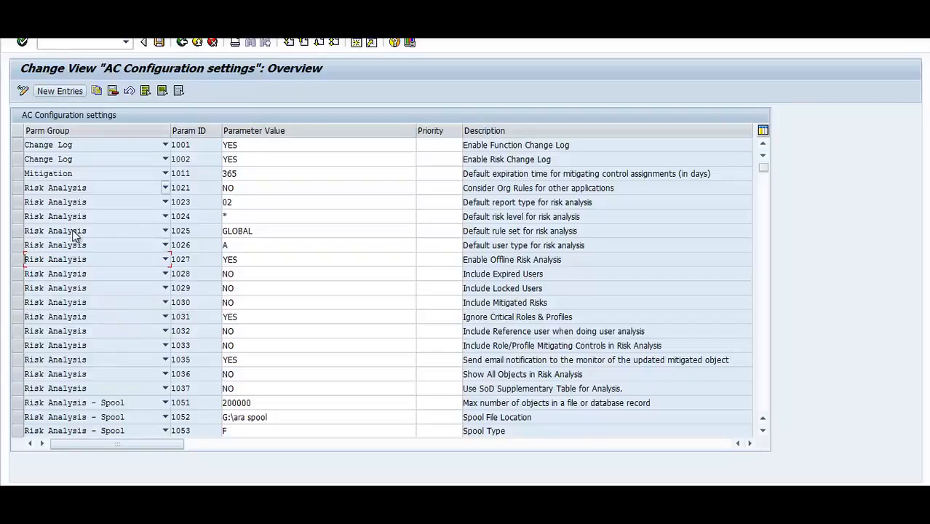
click(764, 371)
click(764, 371)
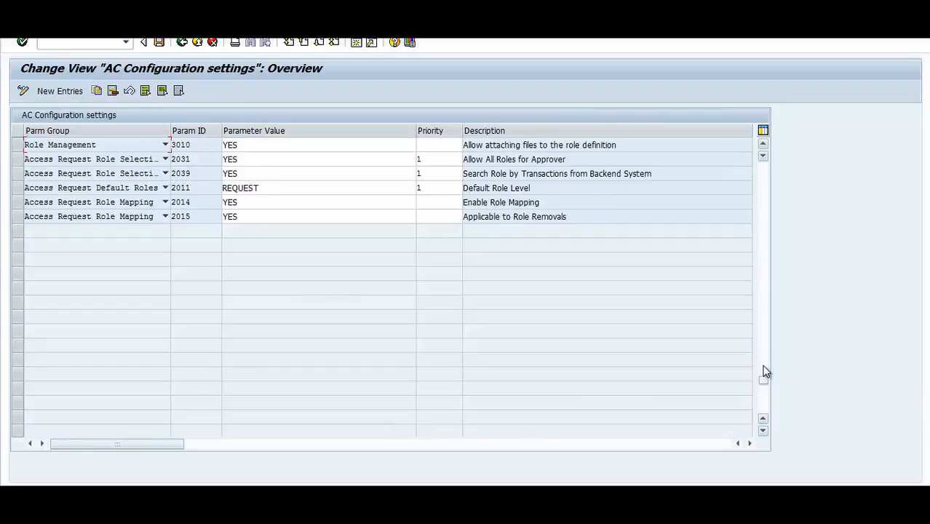
Start adding new AC configuration entries and set the first row's parameter group to SOD Review.
click(60, 92)
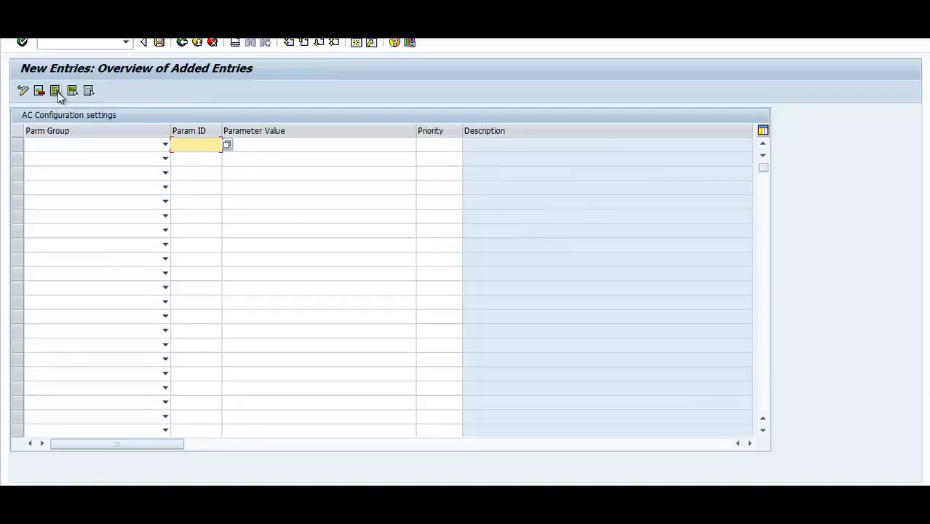
click(100, 145)
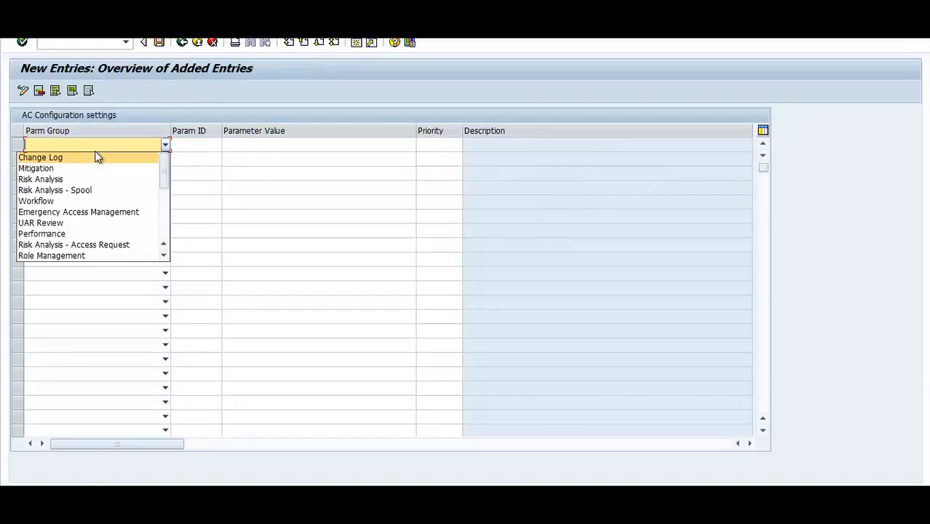
click(165, 236)
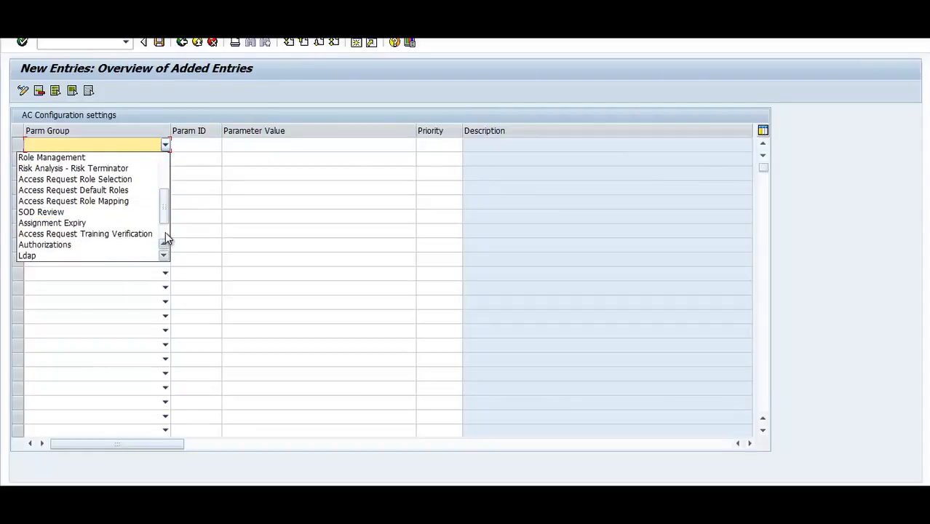
click(69, 212)
Look through the parameters offered for SOD Review and assign parameter ID 2016, Request Type for SoD, to the first row.
click(191, 144)
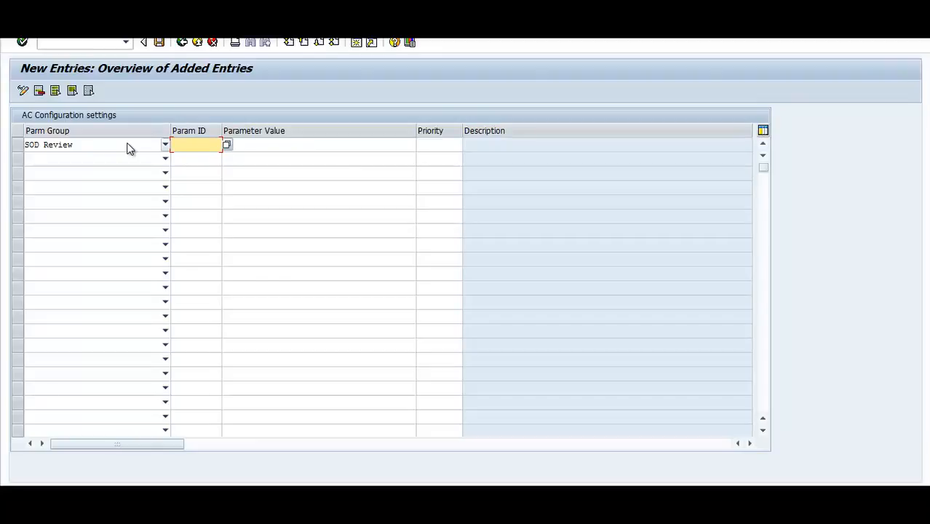
click(227, 145)
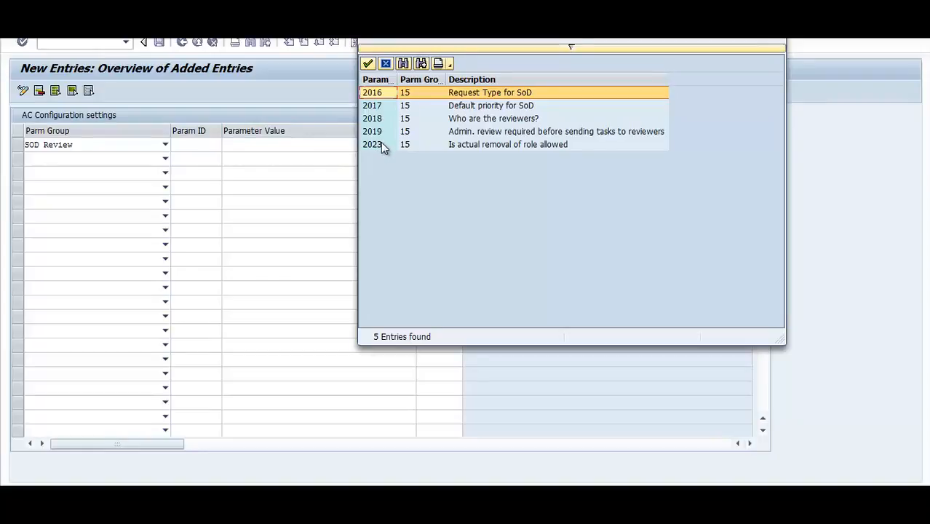
click(490, 96)
click(493, 110)
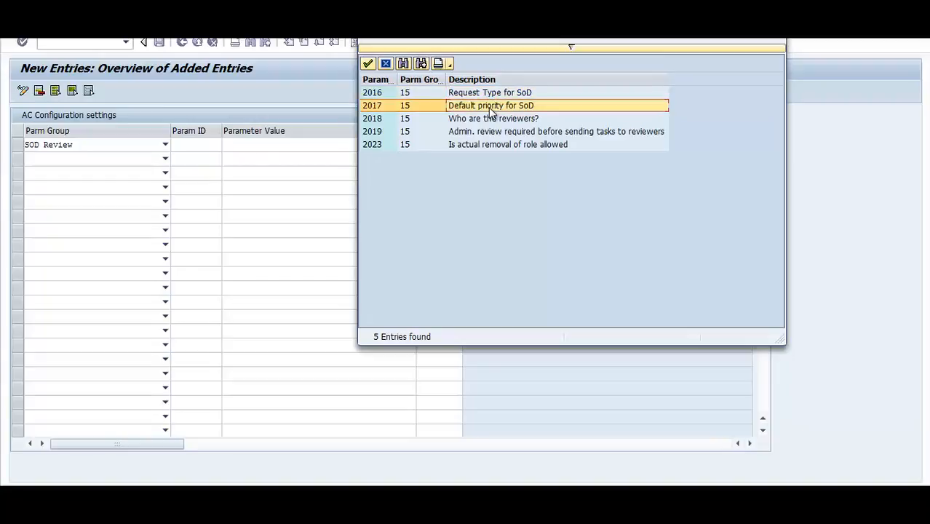
click(490, 119)
click(488, 132)
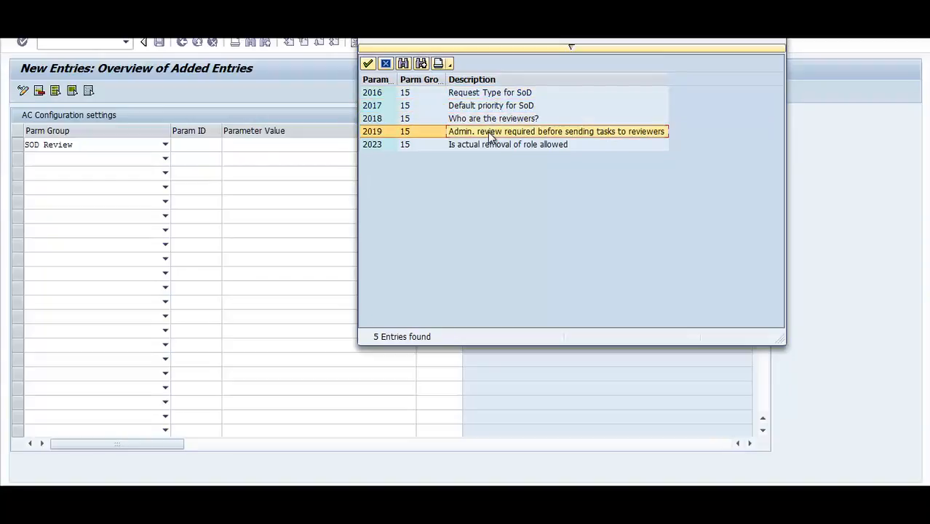
click(494, 145)
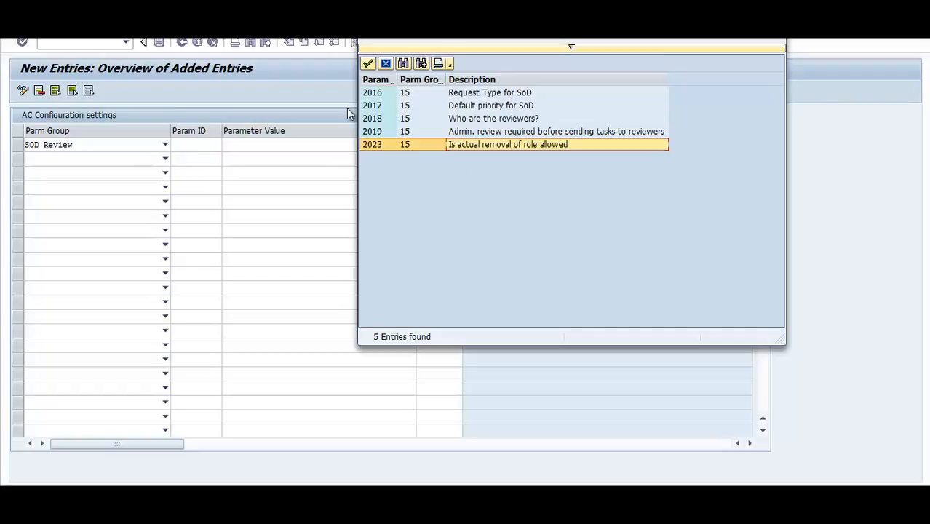
double_click(386, 93)
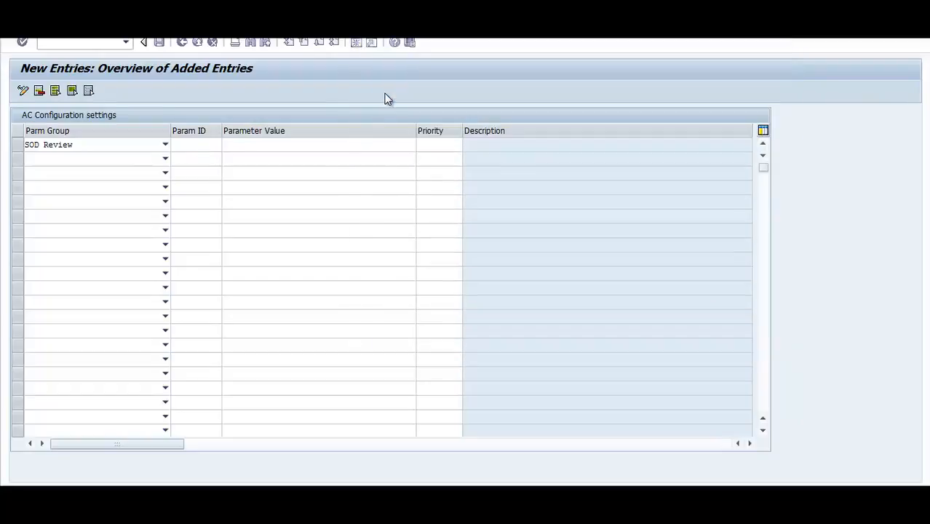
Add a second entry with parameter group SOD Review and parameter ID 2017, Default priority for SoD.
click(105, 160)
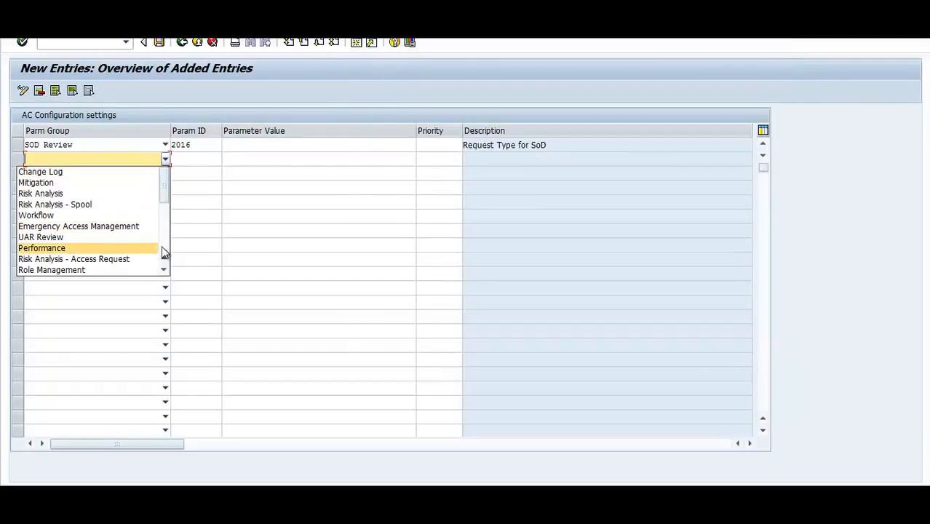
scroll(167, 250, down, 2)
scroll(166, 250, down, 1)
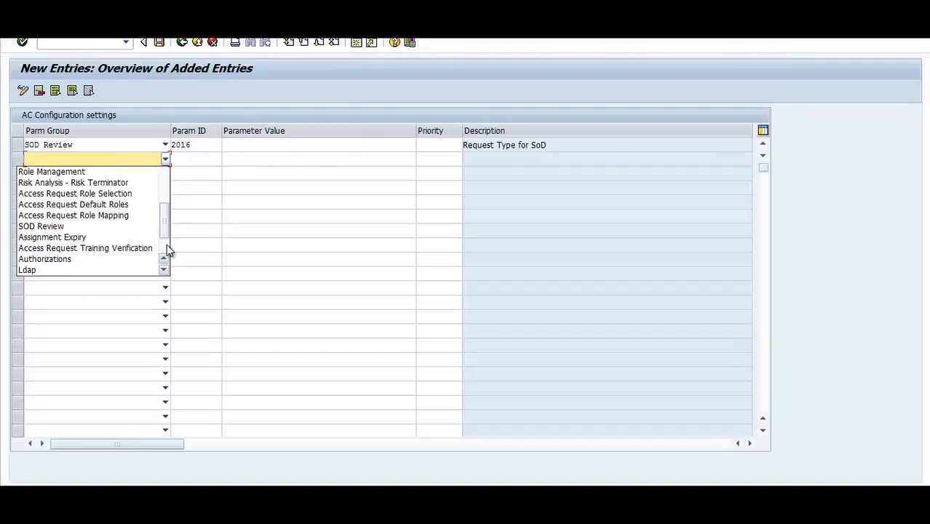
click(92, 227)
click(196, 161)
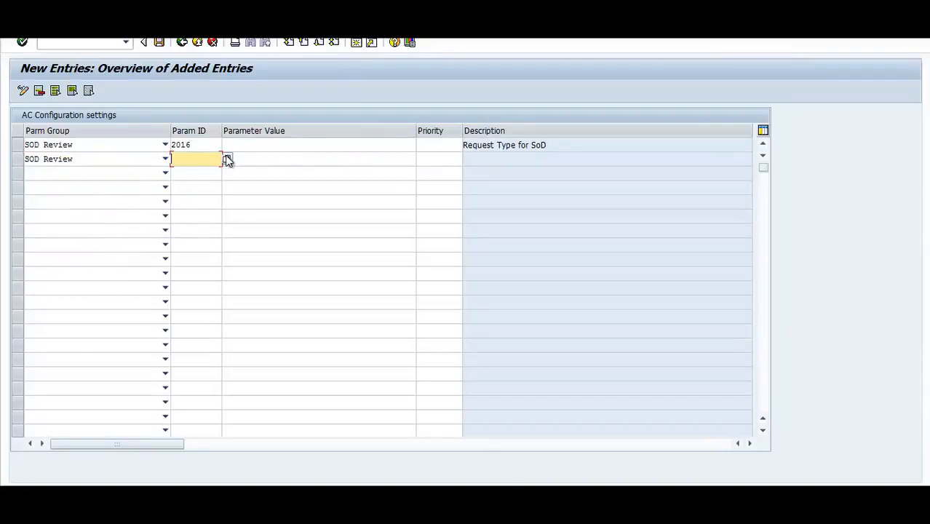
click(228, 160)
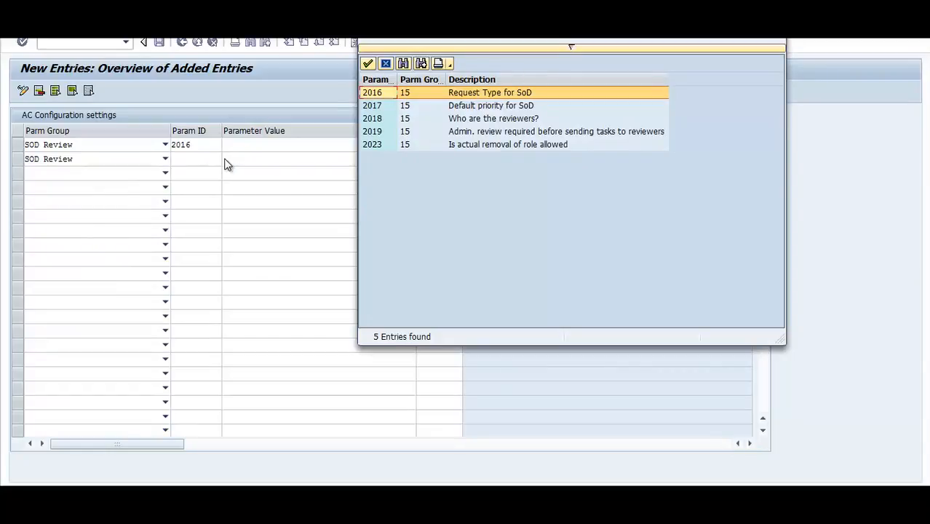
click(377, 107)
double_click(377, 107)
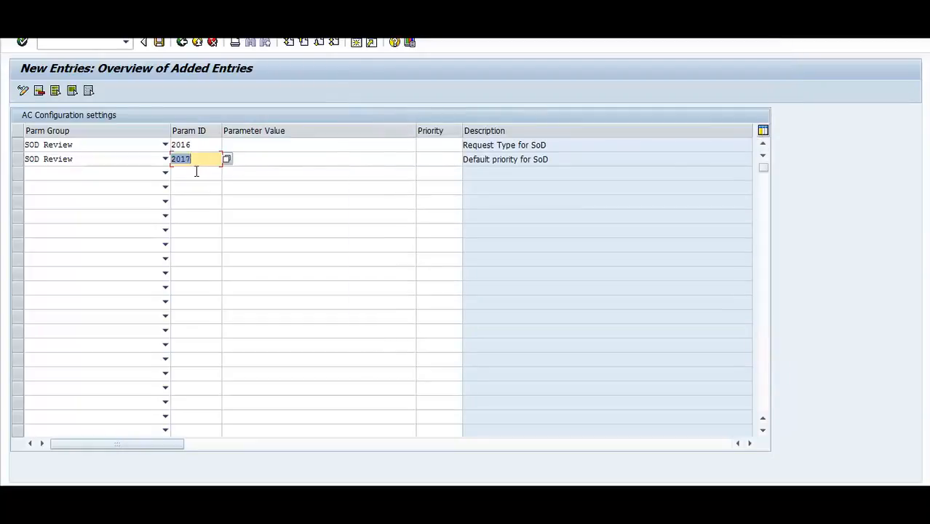
Set the parameter value of the Request Type for SoD entry to 017, SoD Review.
key(Return)
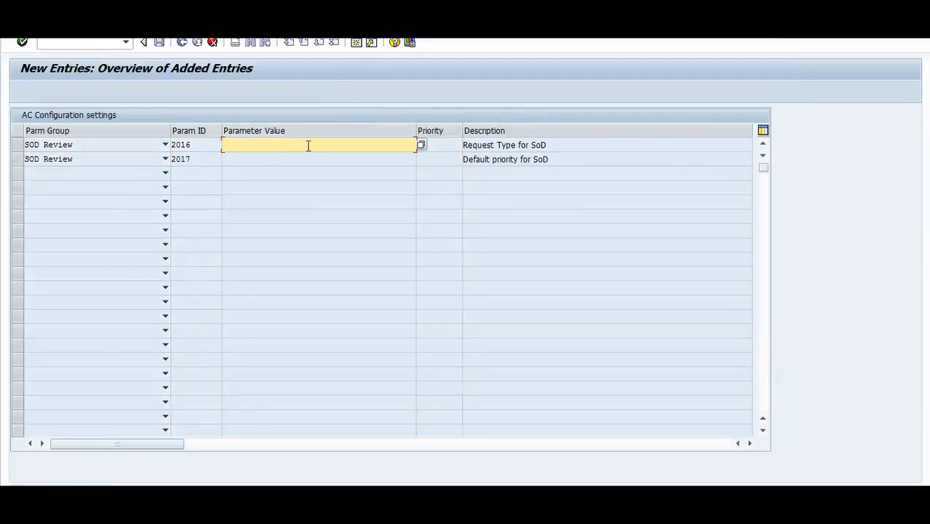
click(420, 146)
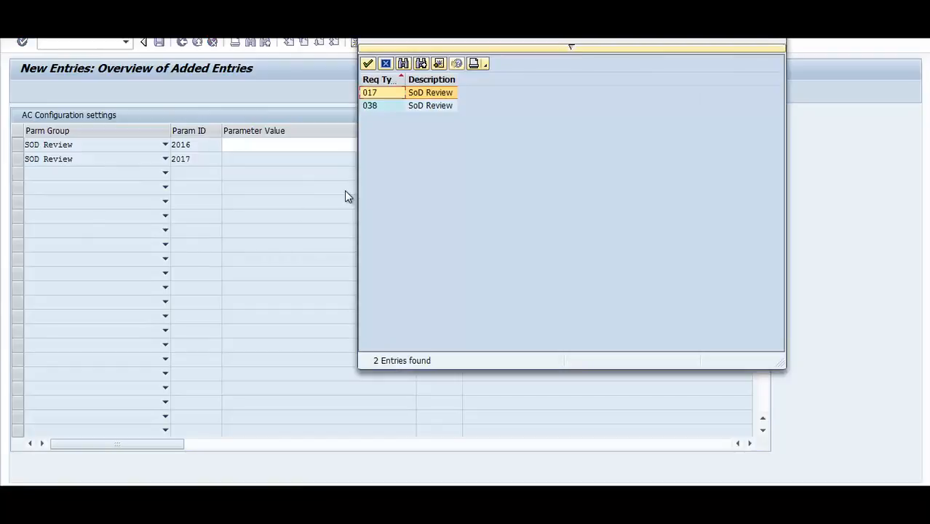
double_click(381, 92)
Set the parameter value of the Default priority for SoD entry to 008, SOD High.
click(252, 159)
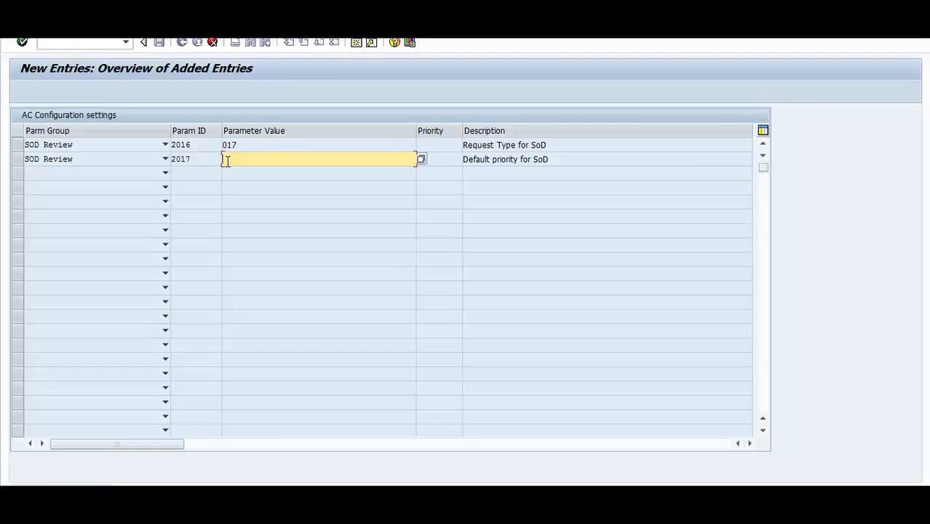
click(422, 159)
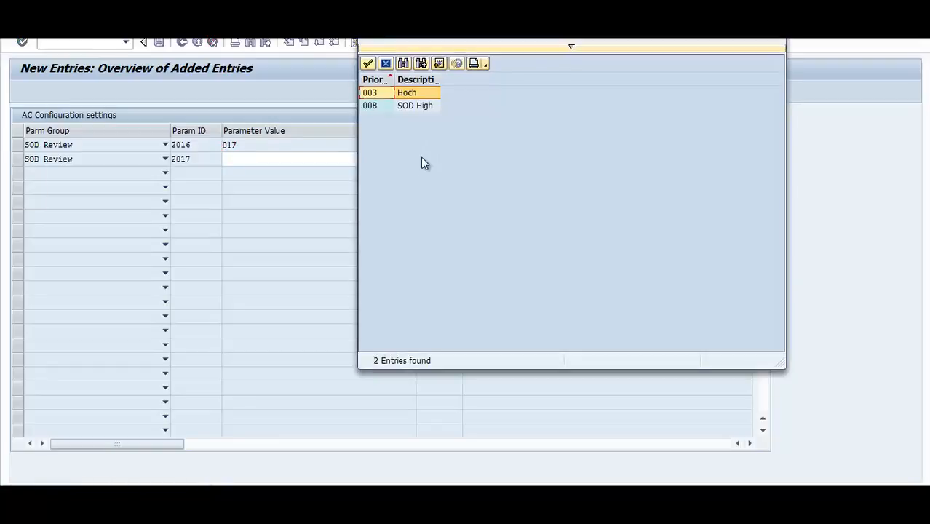
click(382, 108)
double_click(380, 105)
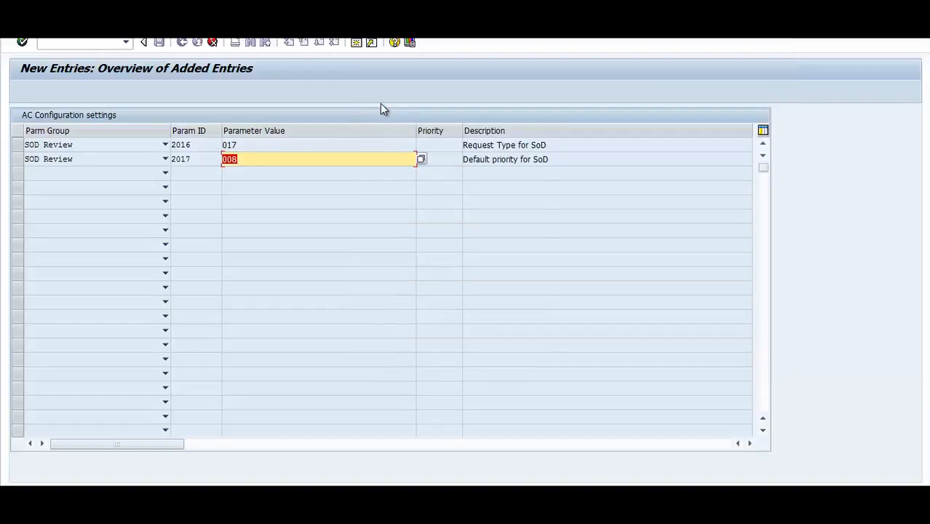
key(Return)
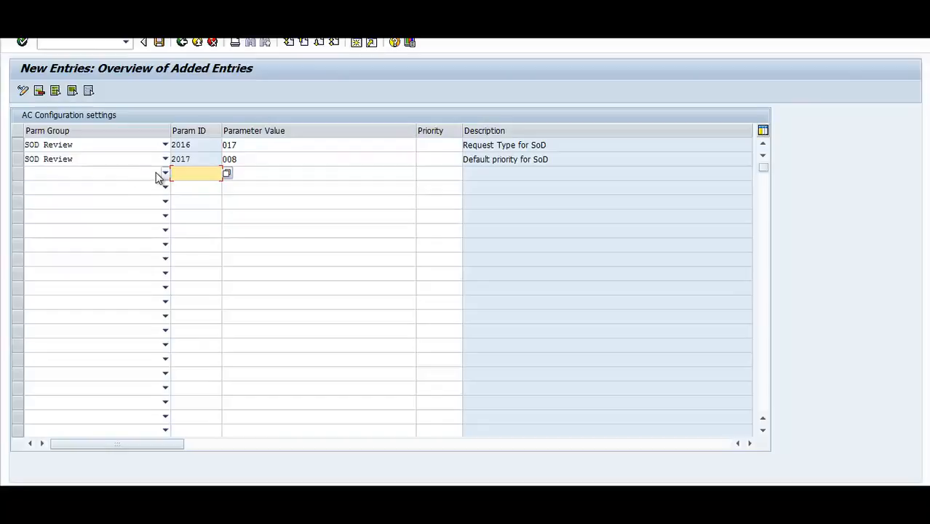
Add a third SOD Review entry for parameter ID 2018, Who are the reviewers?, with the value RISK OWNER.
click(166, 174)
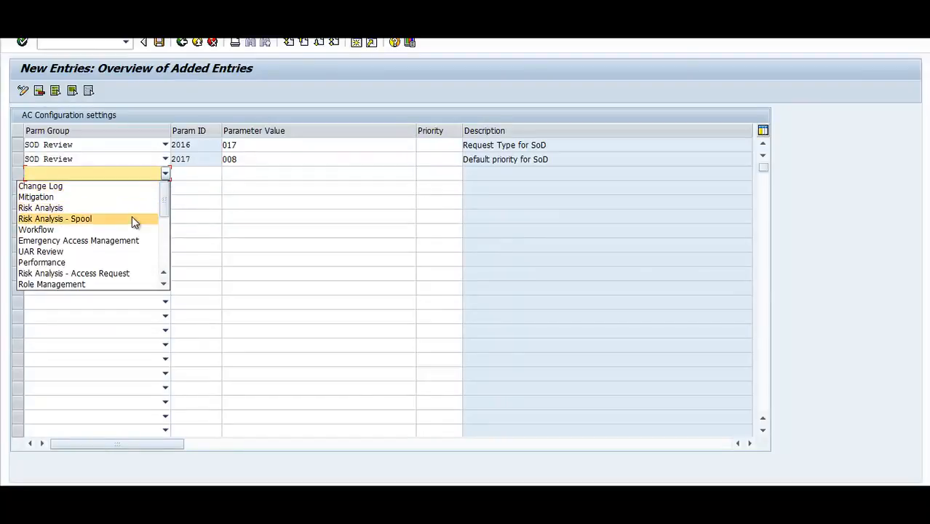
click(164, 247)
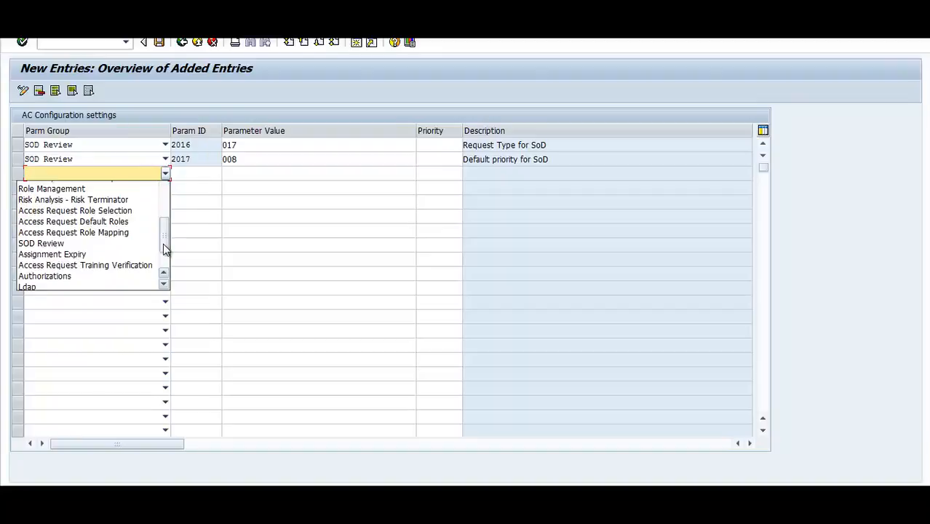
click(73, 242)
click(199, 180)
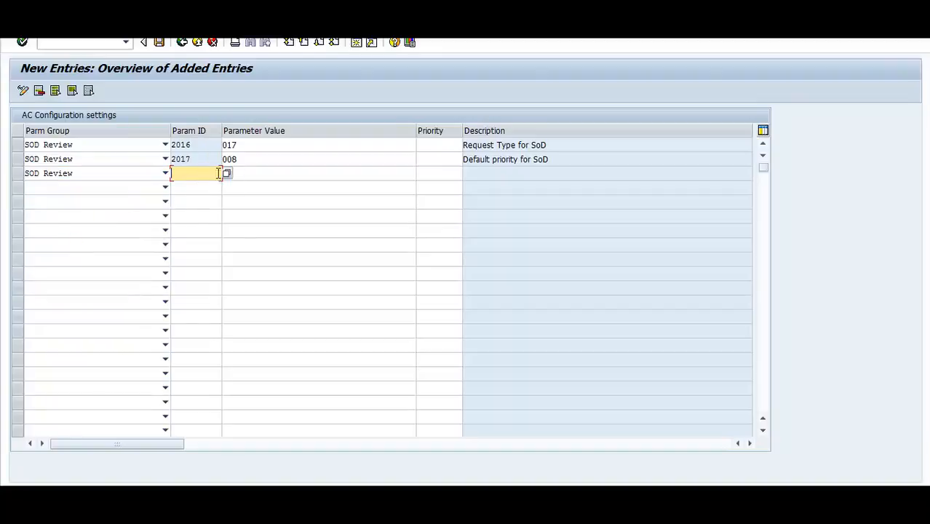
click(226, 174)
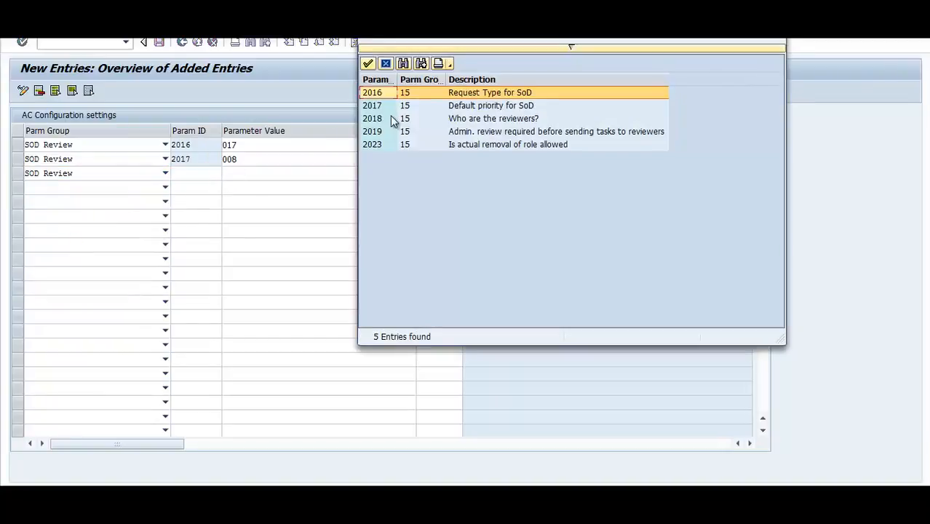
double_click(390, 118)
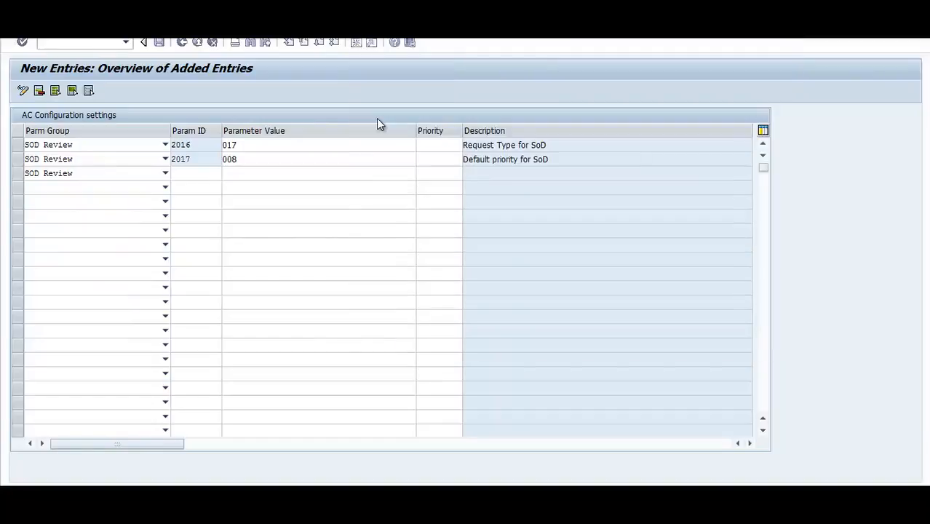
click(263, 173)
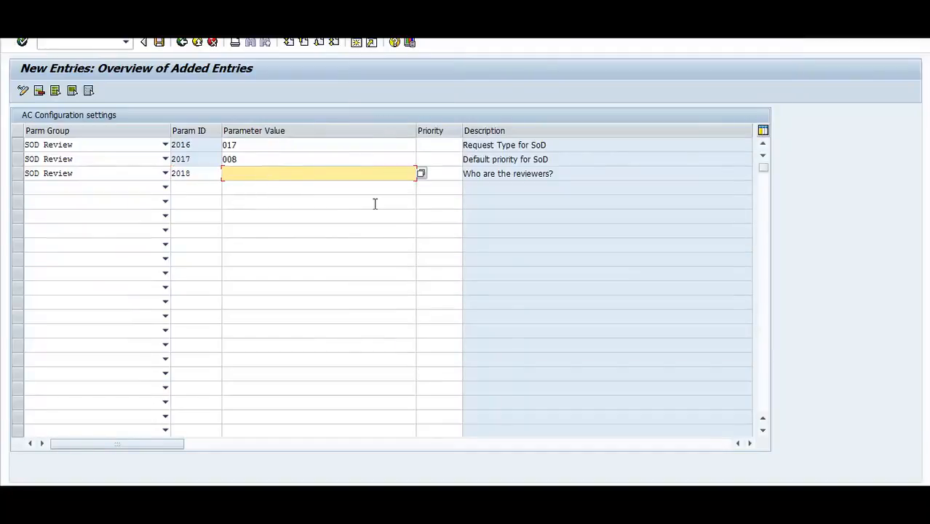
click(420, 173)
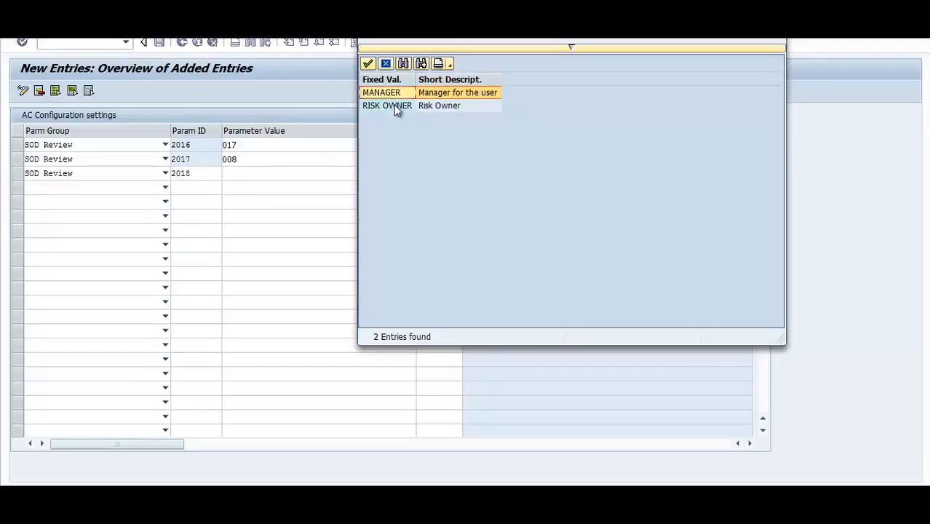
double_click(394, 105)
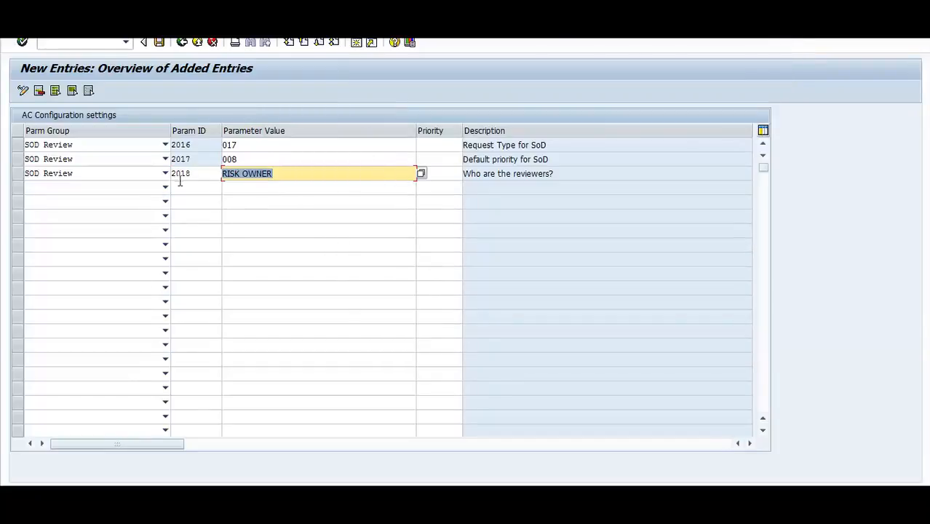
Add a fourth entry with parameter group SOD Review, parameter ID 2019 and the value YES.
click(118, 187)
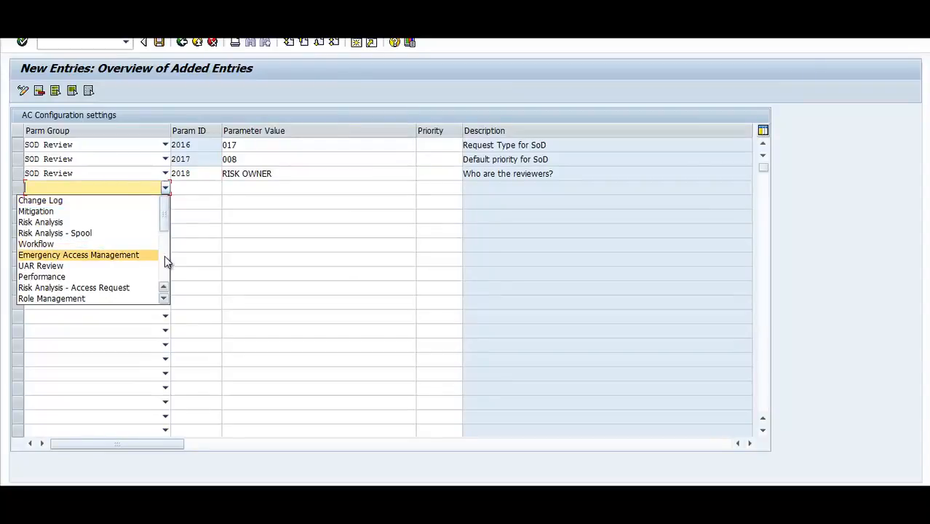
scroll(165, 262, down, 3)
click(70, 255)
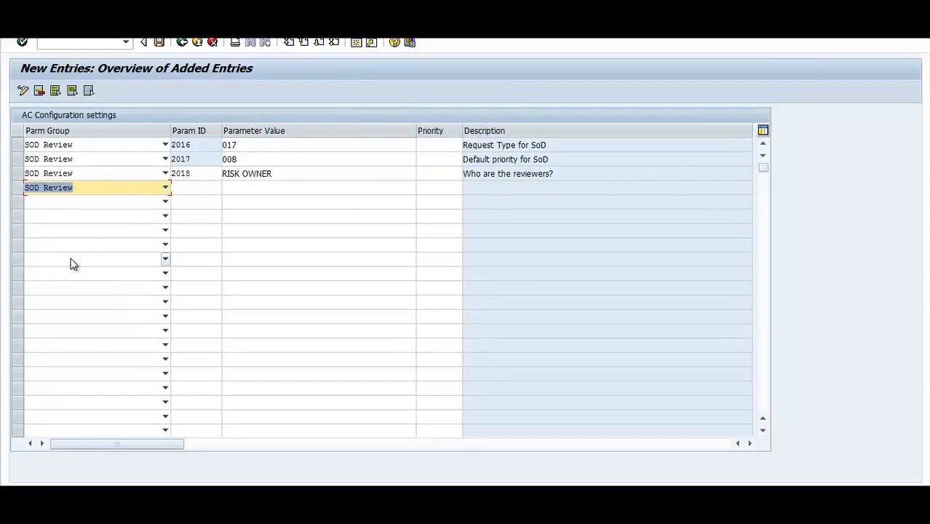
click(196, 186)
text(201)
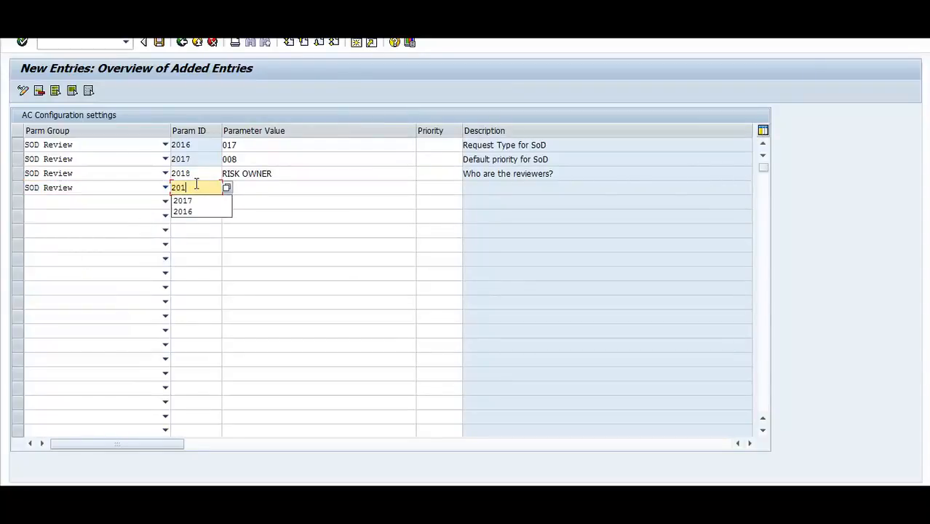
text(9)
key(Return)
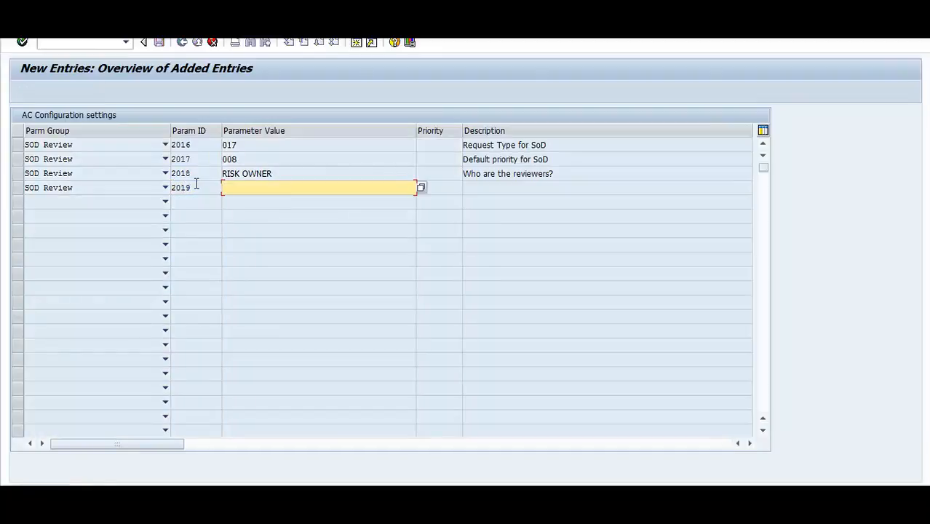
click(341, 193)
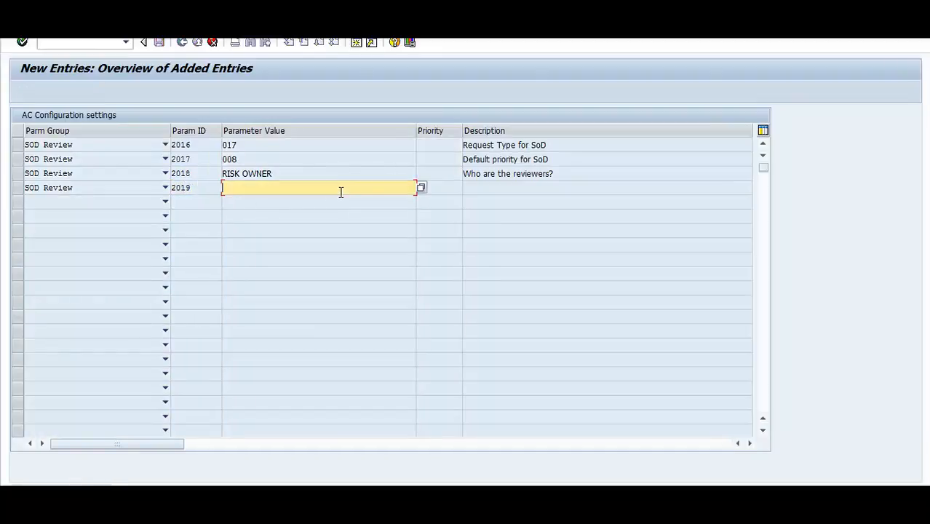
click(420, 186)
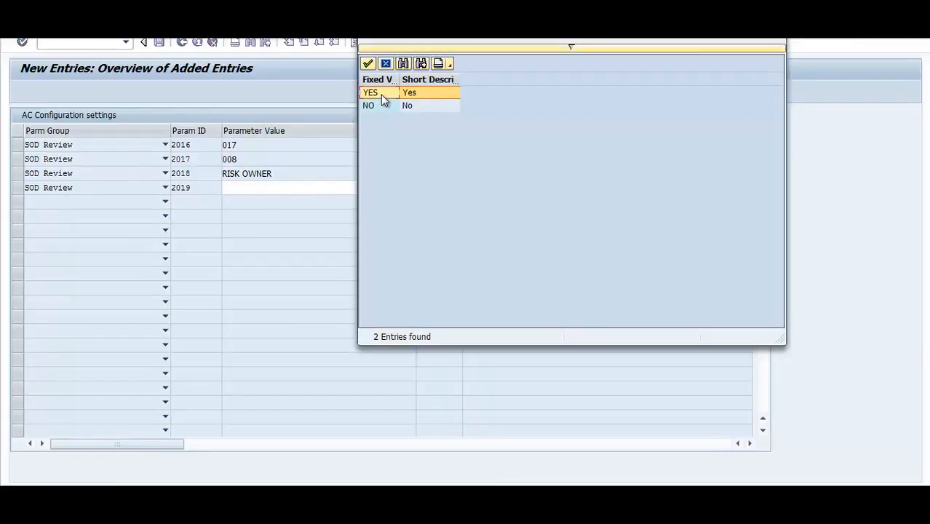
double_click(382, 99)
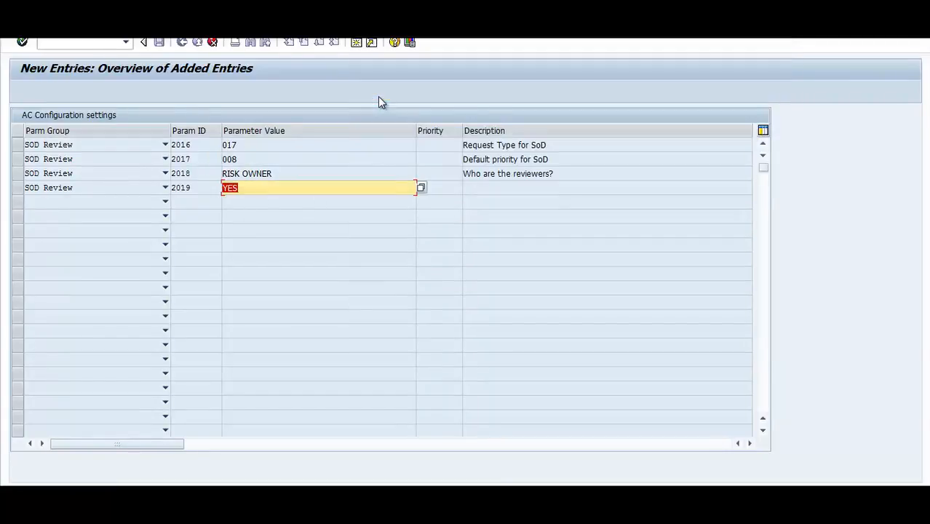
key(Return)
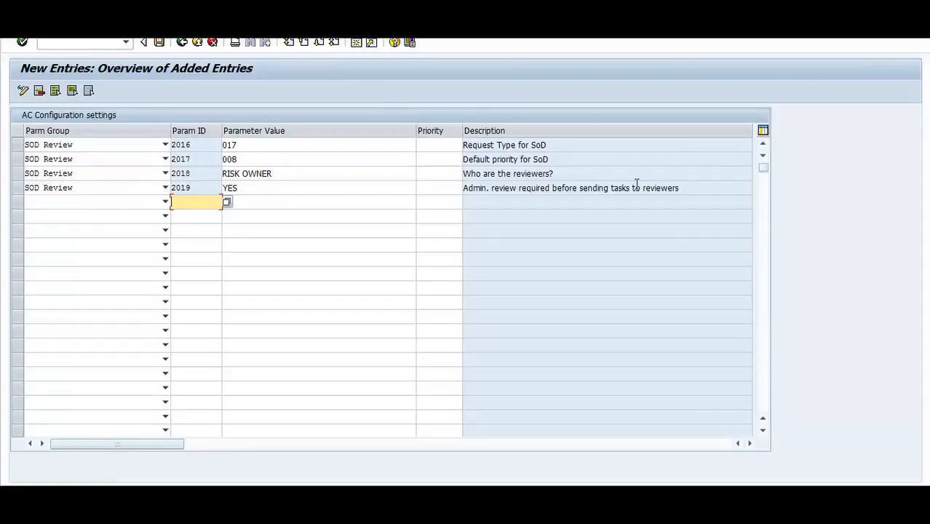
Add a fifth entry with parameter group SOD Review, parameter ID 2023 and the value NO.
click(166, 202)
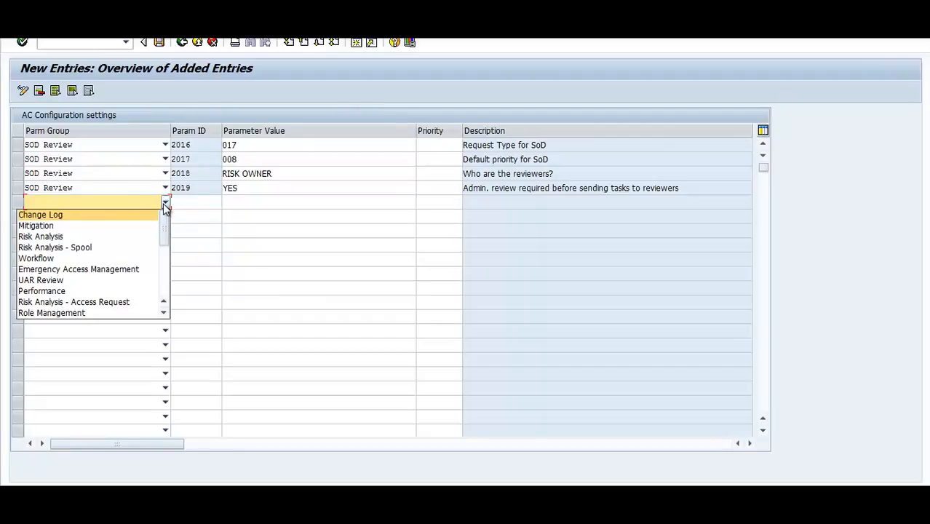
click(166, 258)
click(82, 269)
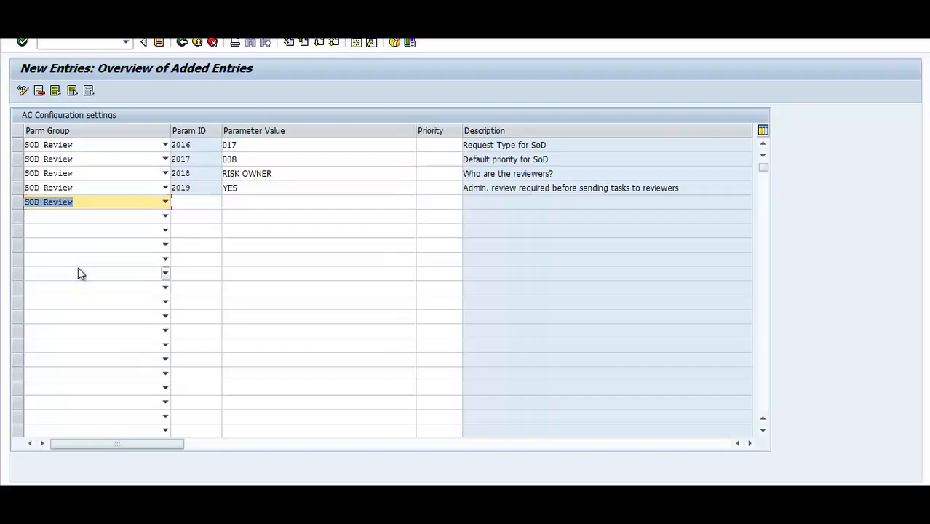
click(197, 204)
text(2023)
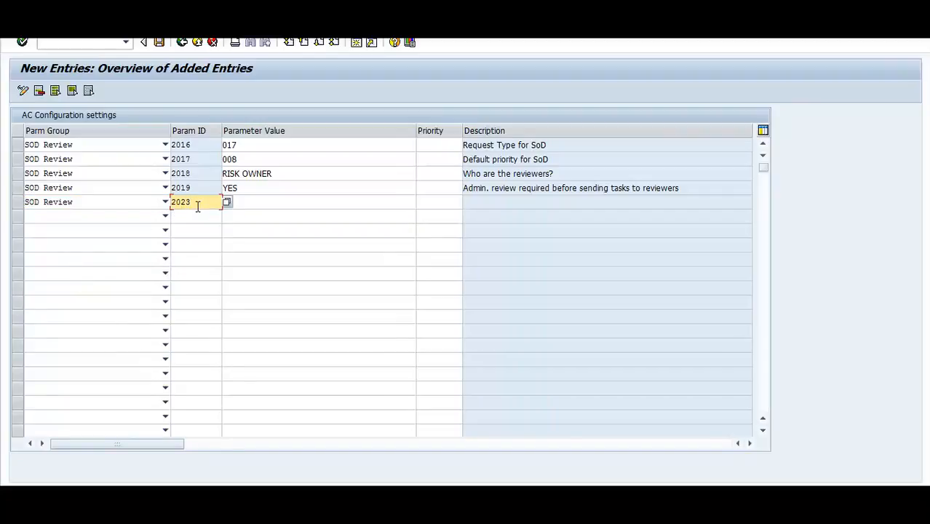
key(Tab)
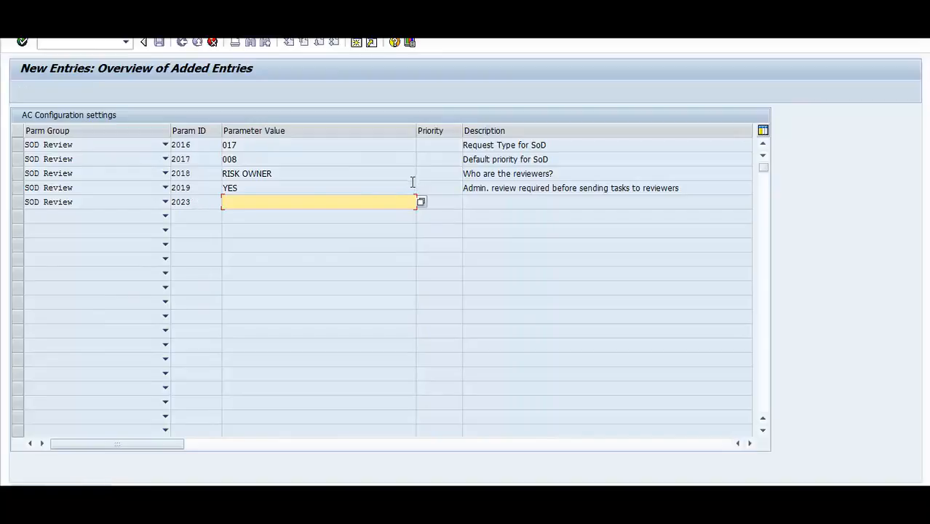
click(421, 201)
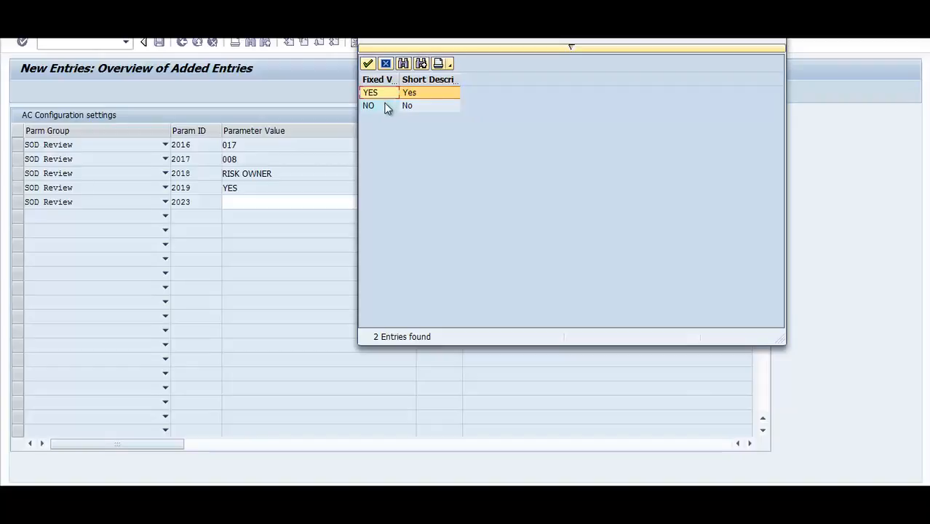
double_click(378, 109)
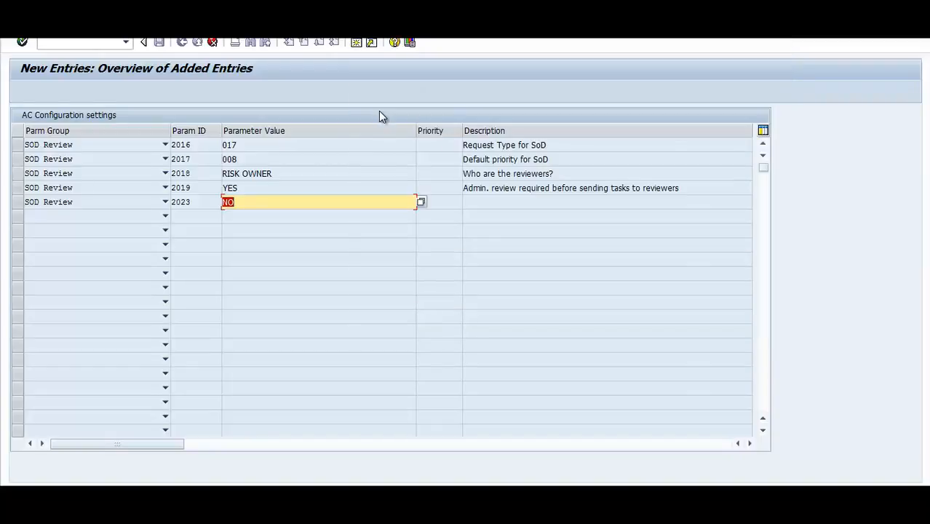
key(Return)
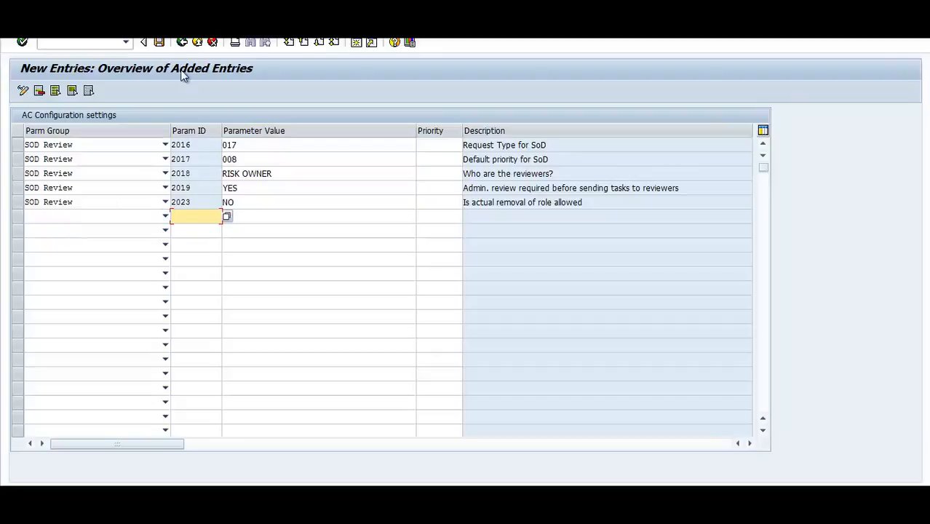
Save the new entries and create a customizing request for them with the short description SoD Configuration.
click(159, 43)
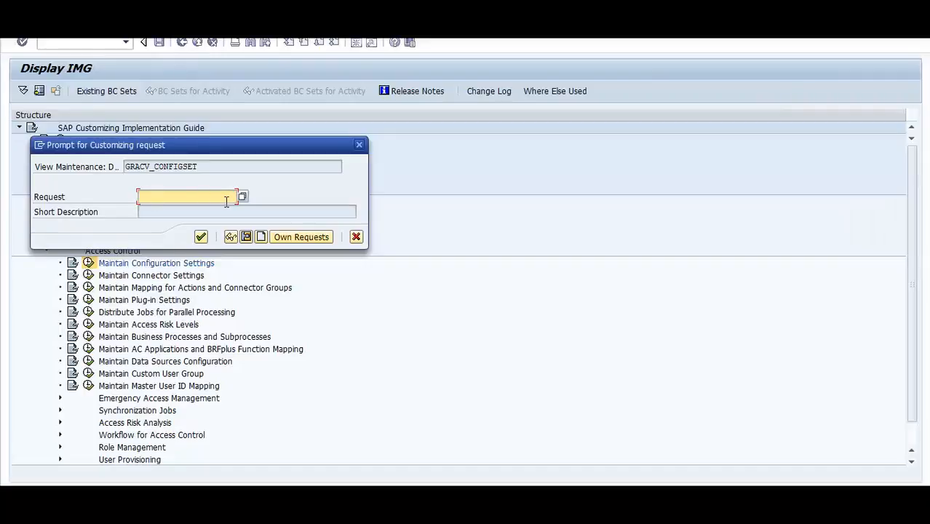
click(261, 237)
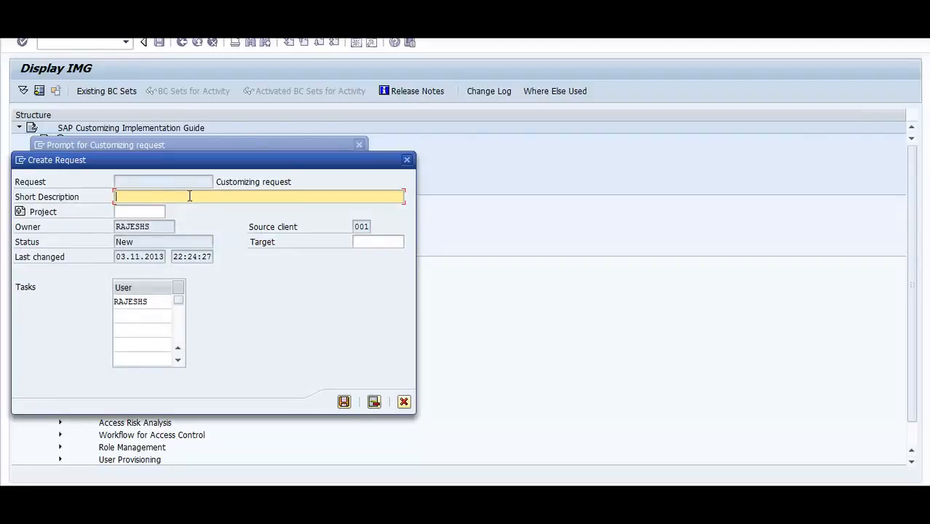
text(SoD Configuration)
click(344, 402)
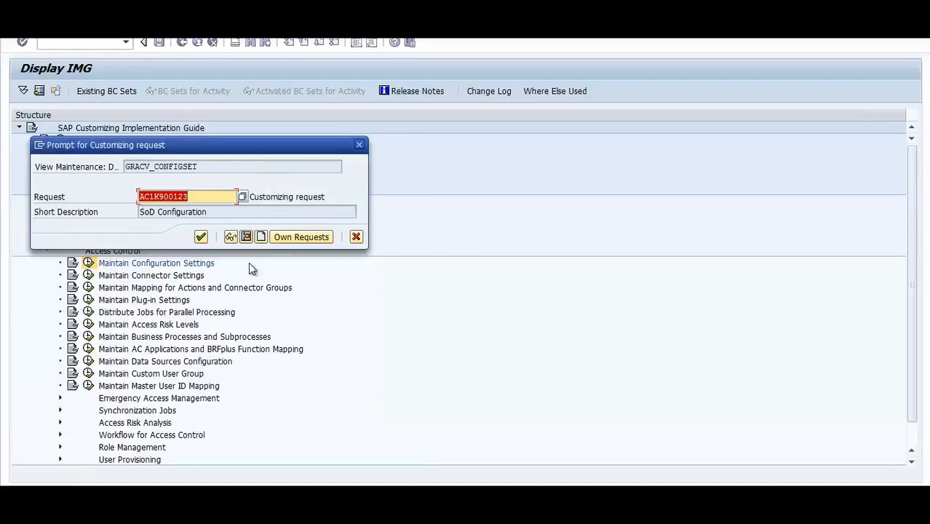
Copy the customizing request number and paste it into a new Notepad document.
click(208, 198)
drag(209, 199, 25, 211)
key(ctrl+c)
click(24, 217)
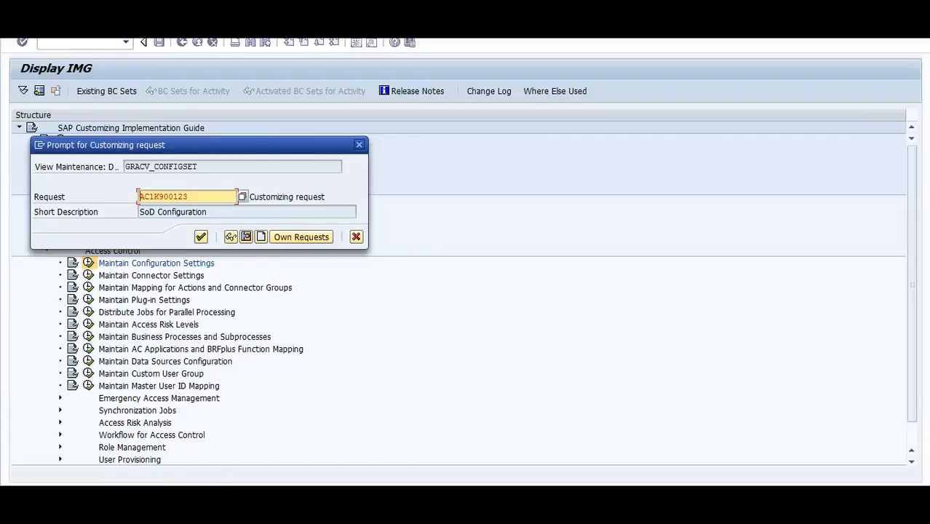
key(super)
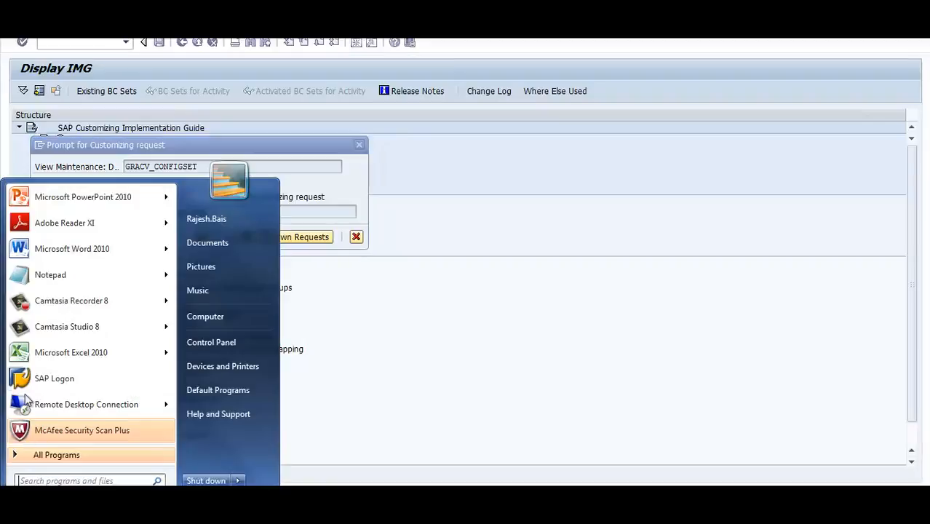
click(52, 274)
key(ctrl+v)
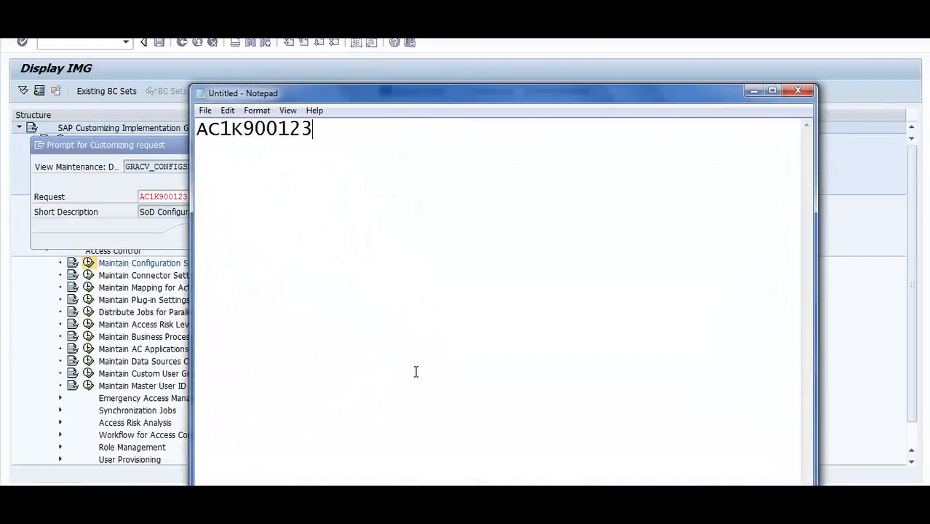
Confirm the customizing request to save the SOD Review entries, and view the details of the save message.
click(98, 233)
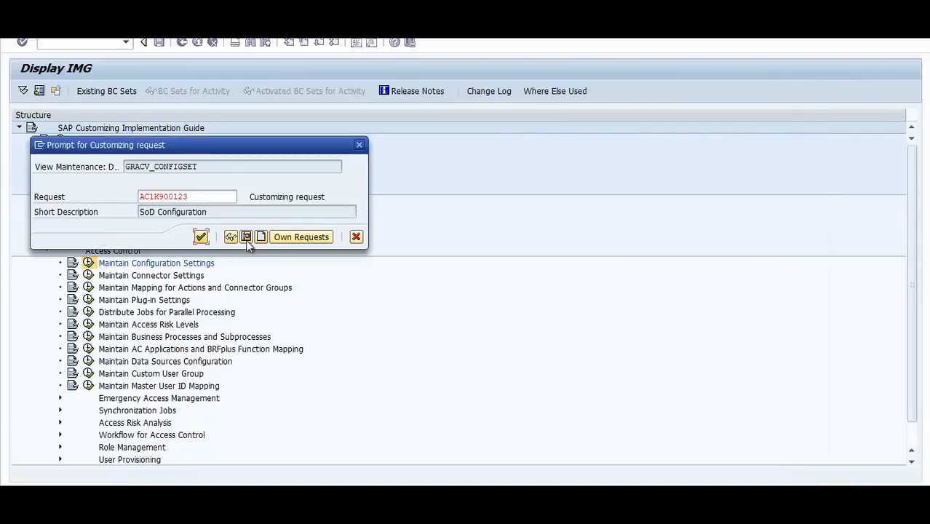
click(204, 237)
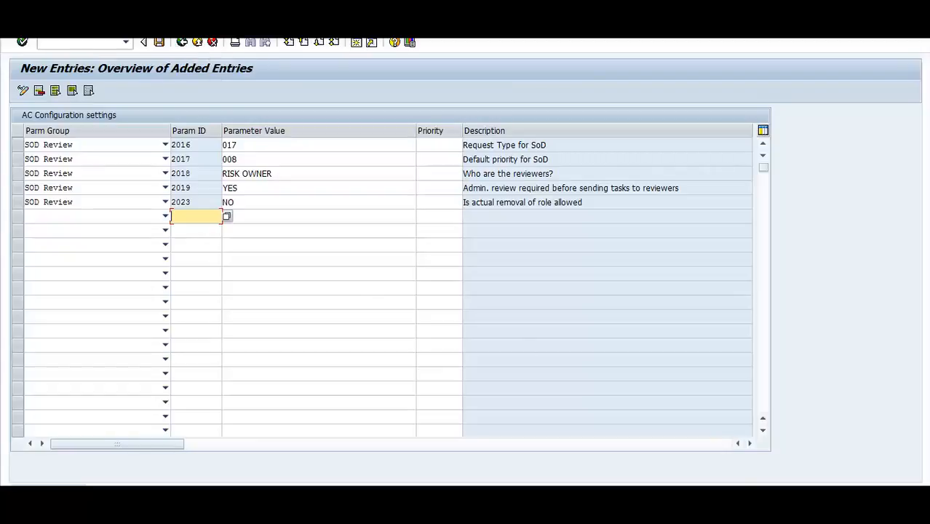
click(703, 489)
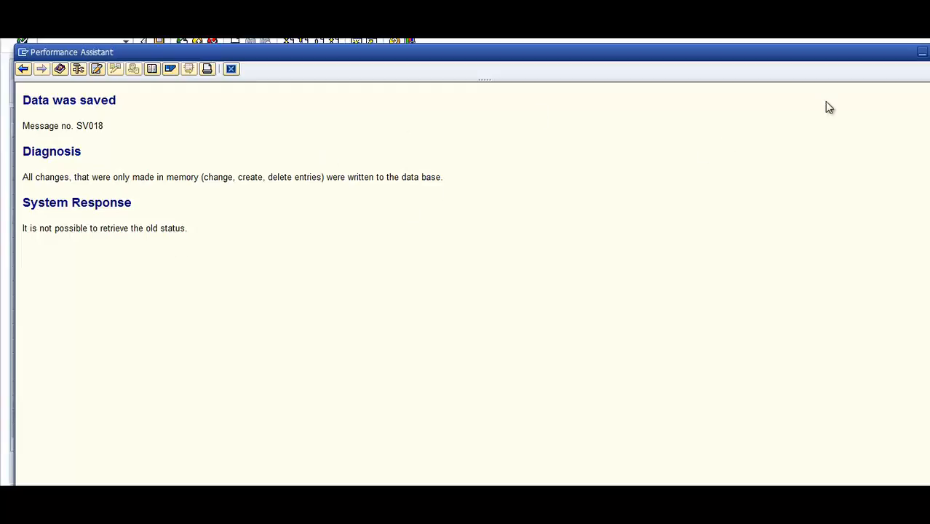
drag(900, 58, 828, 66)
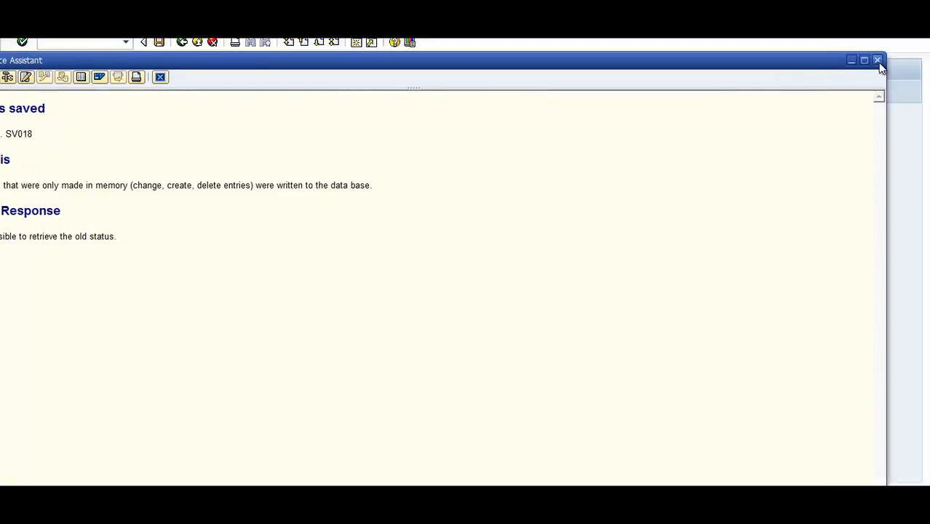
click(879, 62)
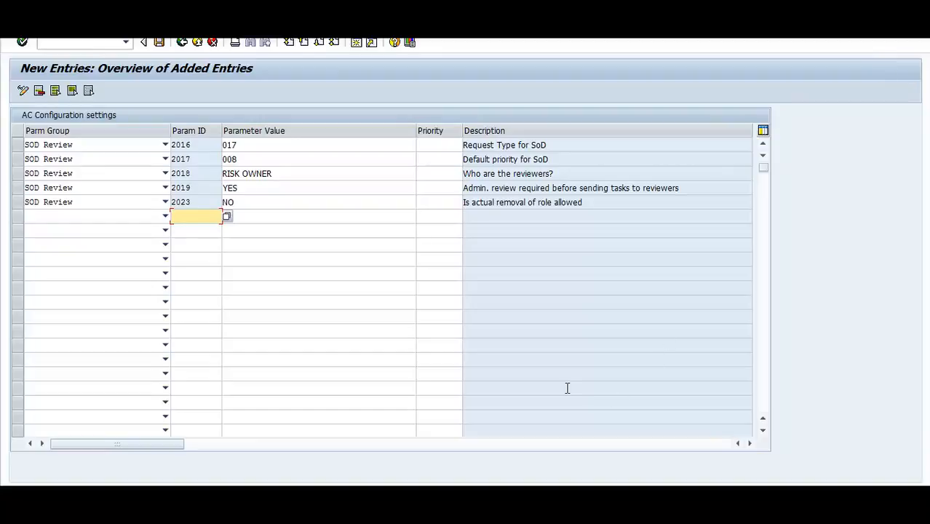
Switch to the SAP Business Client in the browser and open Manage Coordinators under Compliance Certification Reviews in Access Management.
click(135, 499)
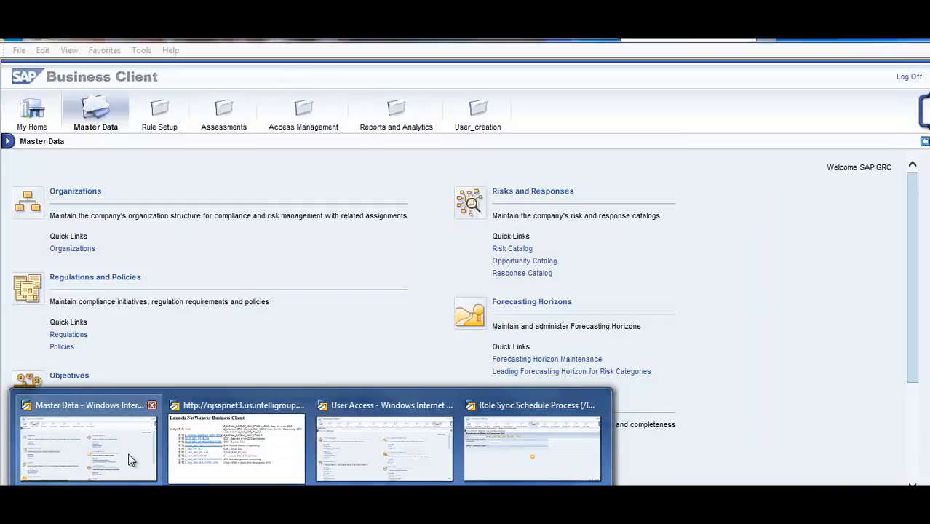
mouse_move(283, 434)
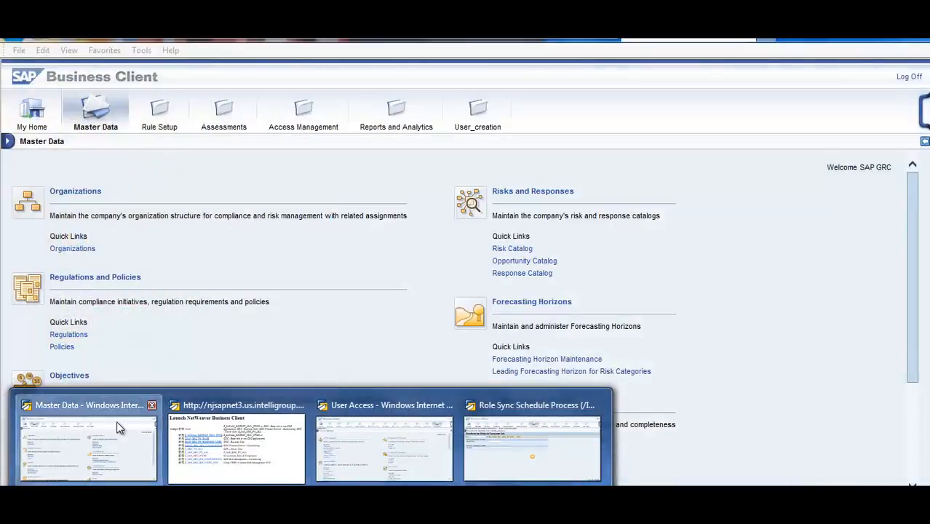
click(117, 421)
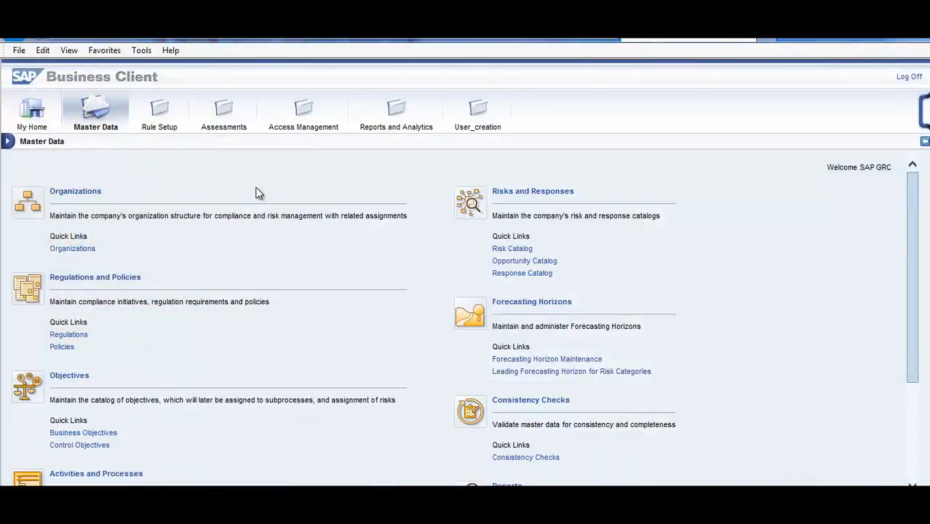
click(311, 110)
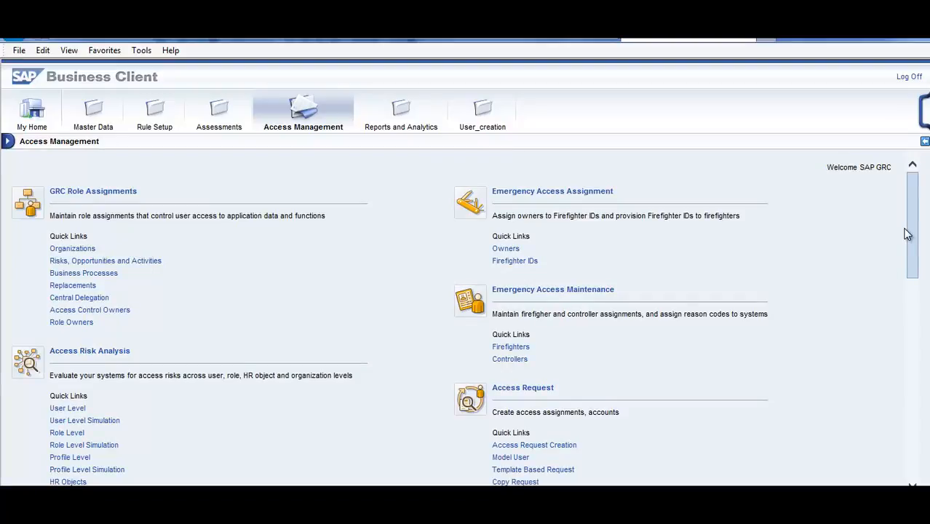
drag(911, 223, 908, 330)
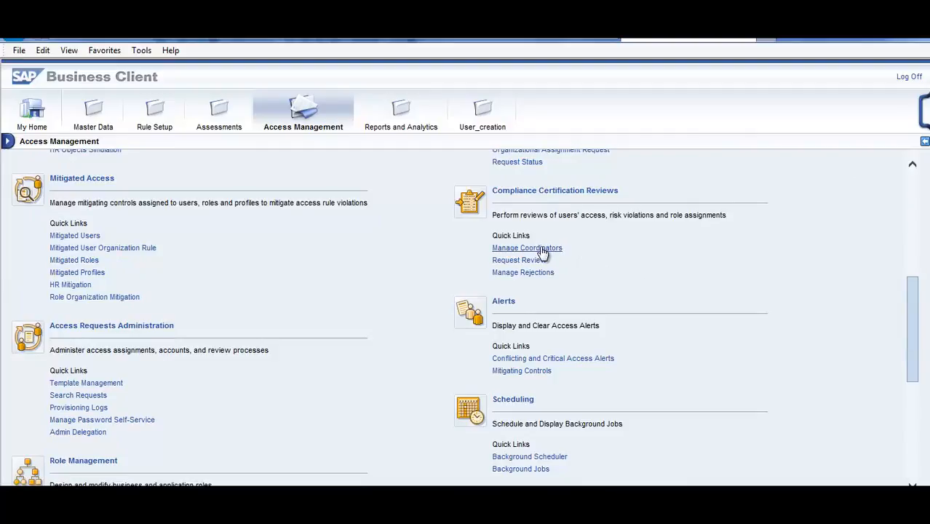
click(527, 248)
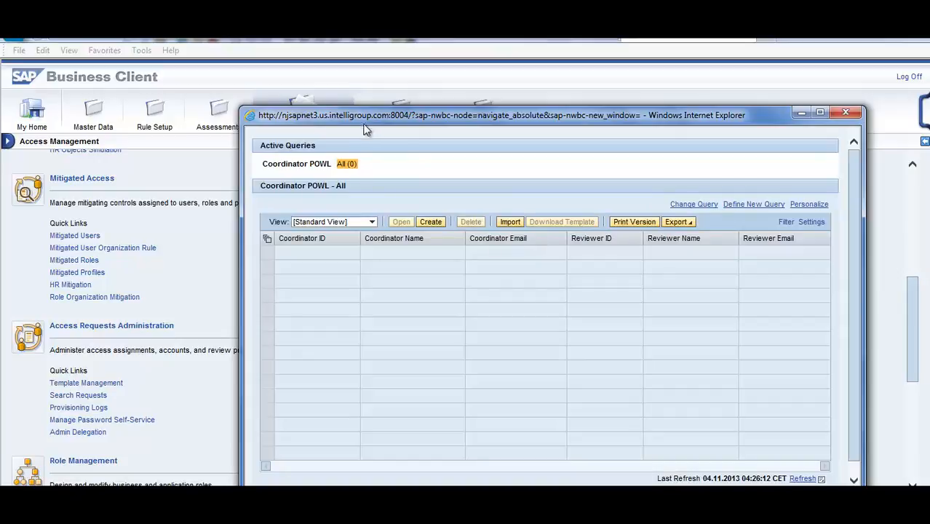
Start creating a coordinator mapping and examine the captured Create Mapping form in the Snipping Tool.
click(436, 217)
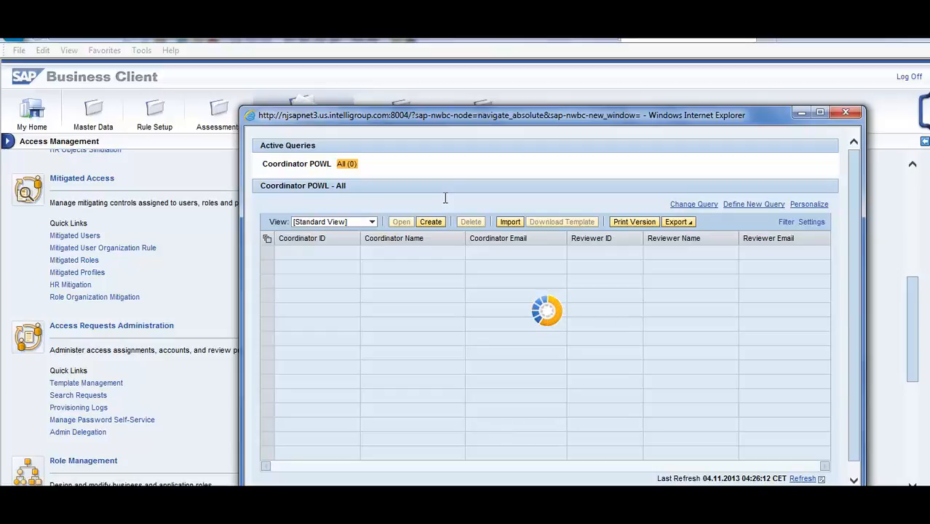
click(385, 499)
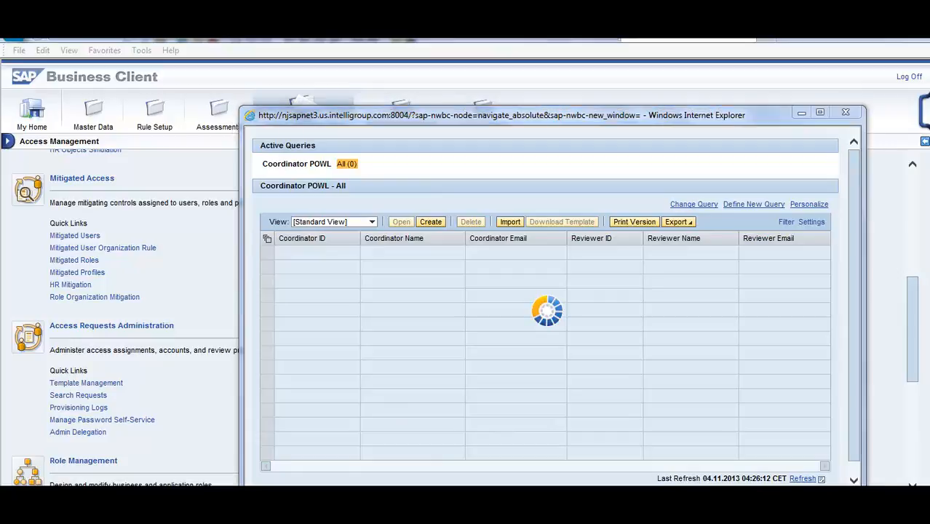
click(654, 430)
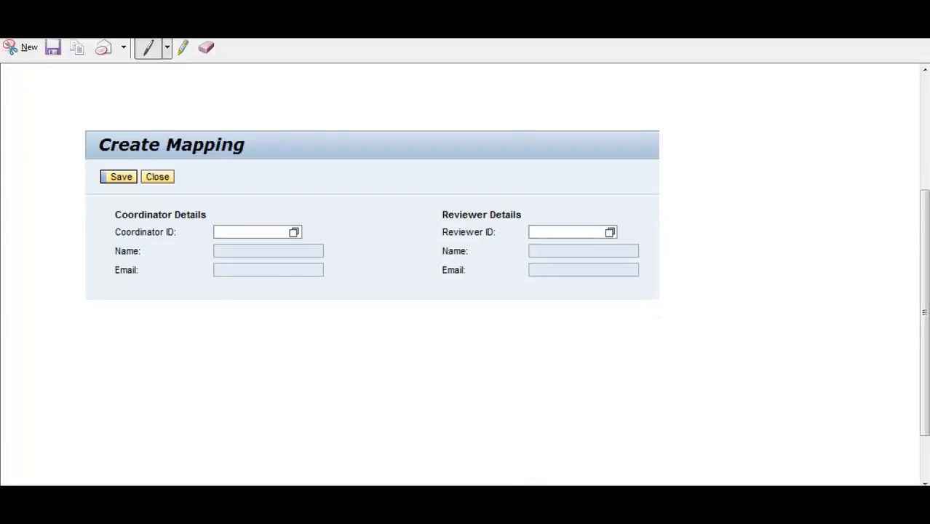
click(651, 429)
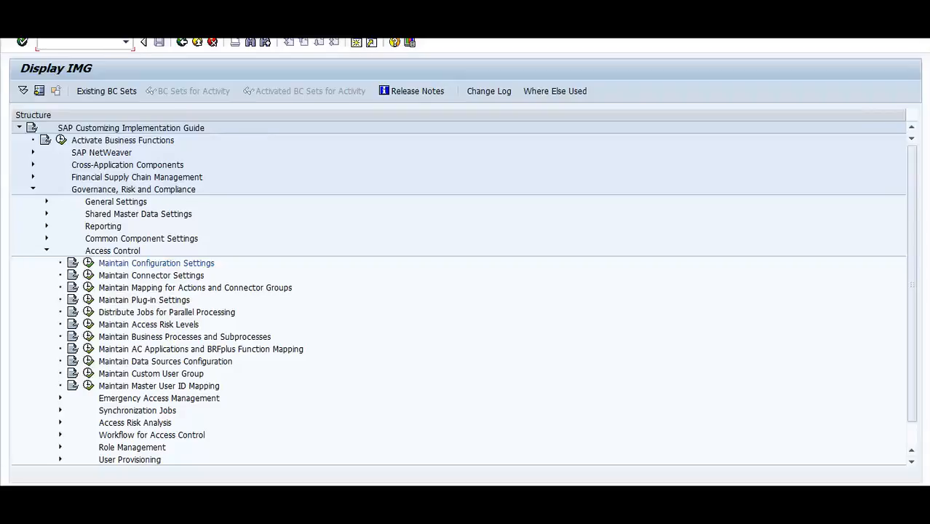
Expand User Provisioning under Access Control in the implementation guide and open the Maintain Service Level Agreements activity.
click(60, 459)
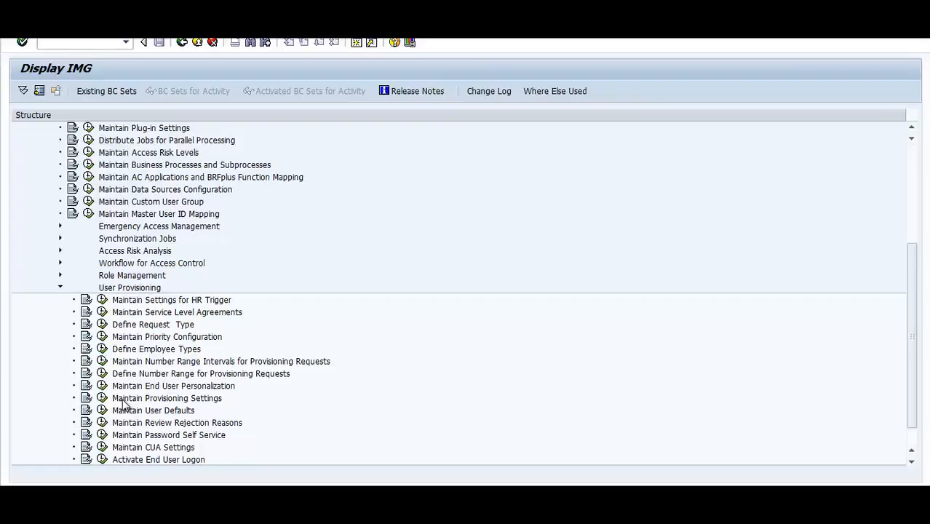
scroll(914, 442, down, 1)
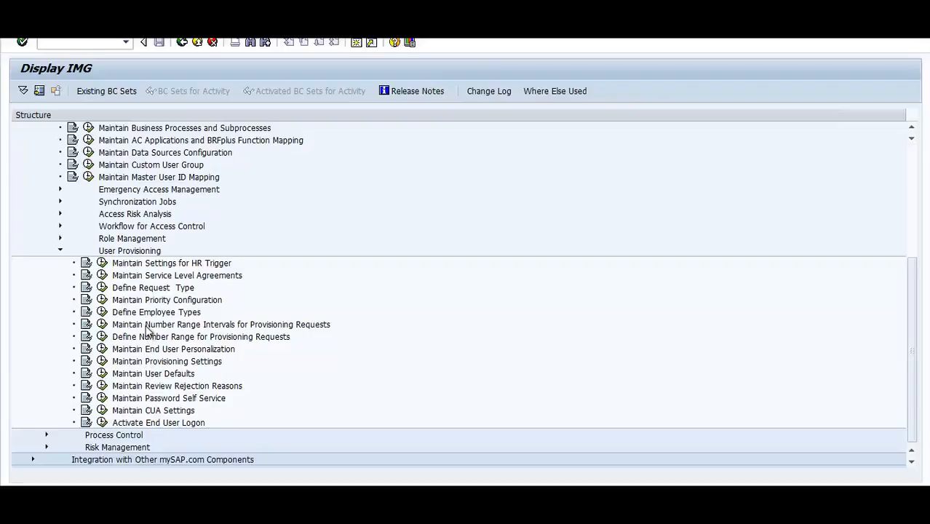
click(143, 301)
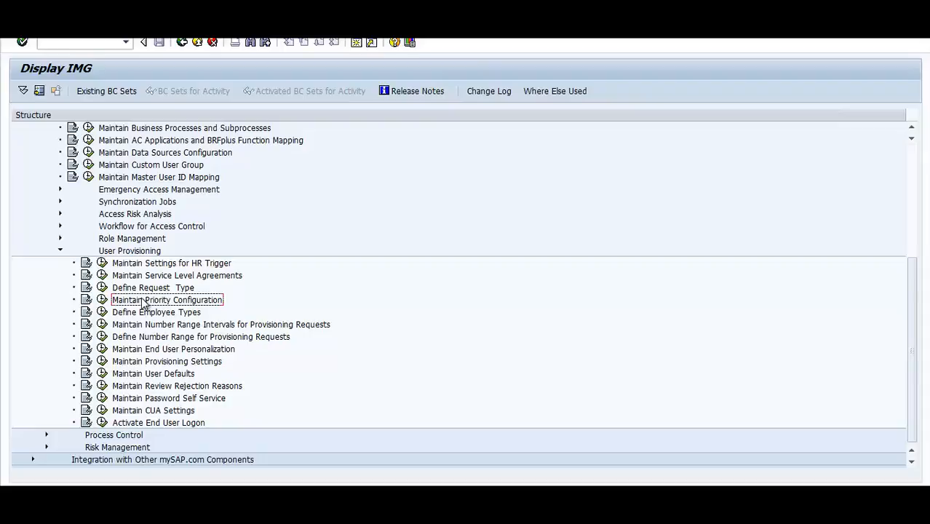
click(138, 276)
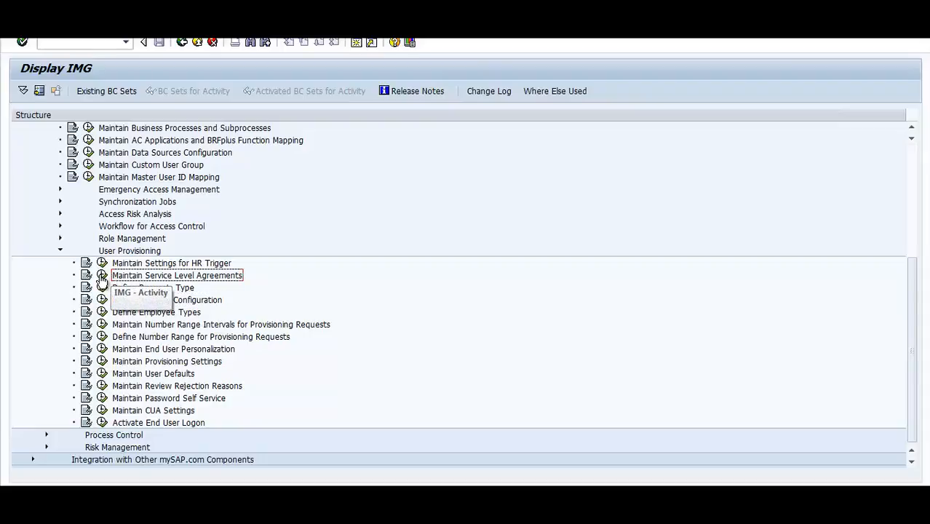
click(102, 278)
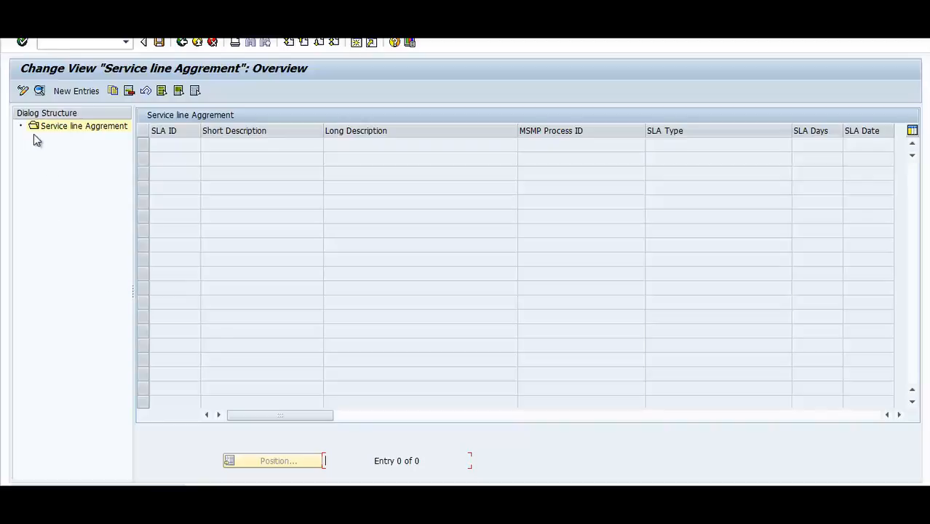
Create a service line agreement entry with the SLA type Fixed by date and the short description SAP_GRAC_SOD_RISK_REVIEW.
click(62, 128)
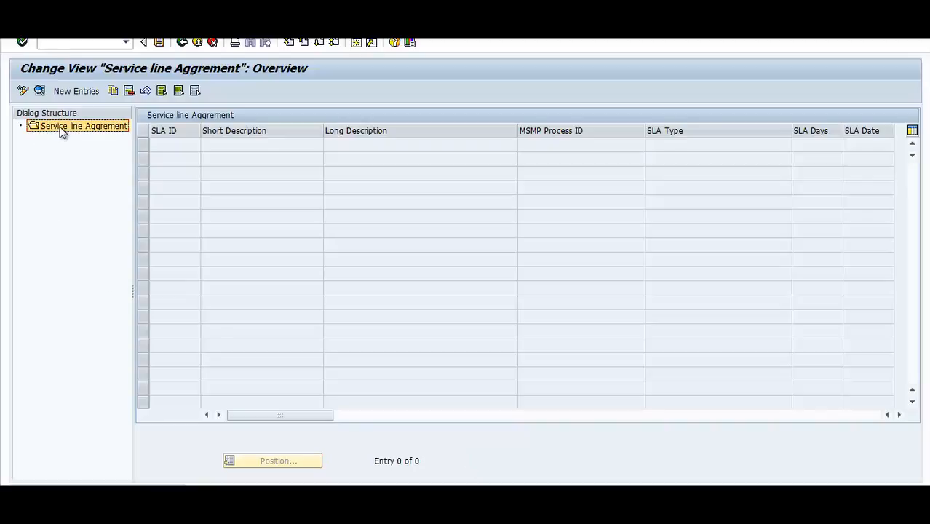
click(76, 91)
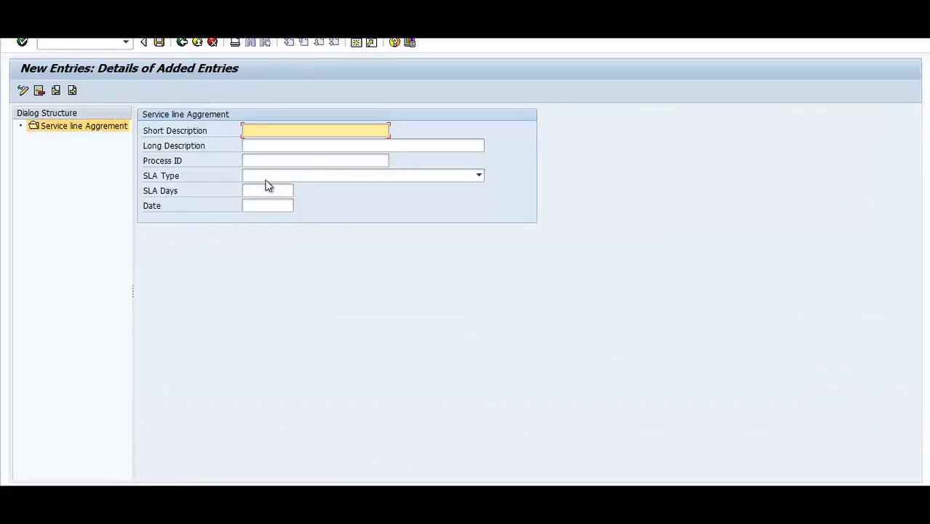
click(310, 177)
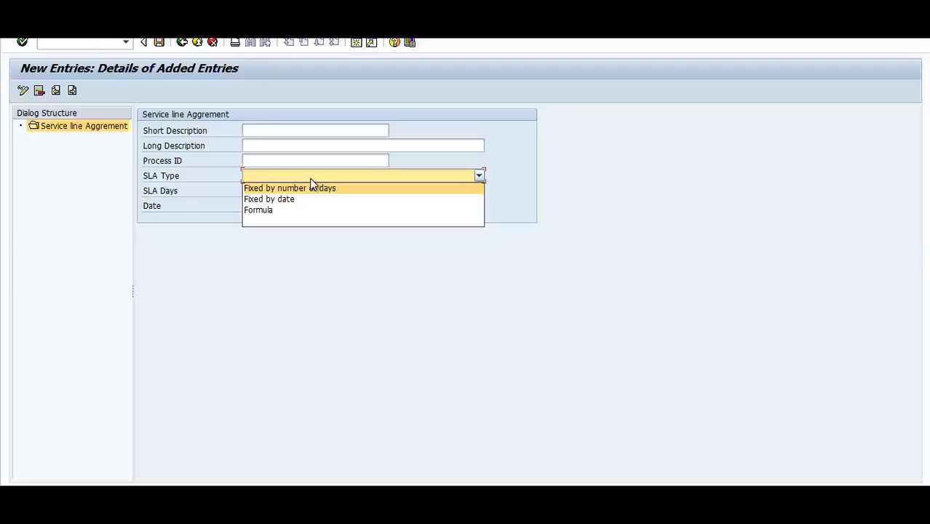
click(300, 200)
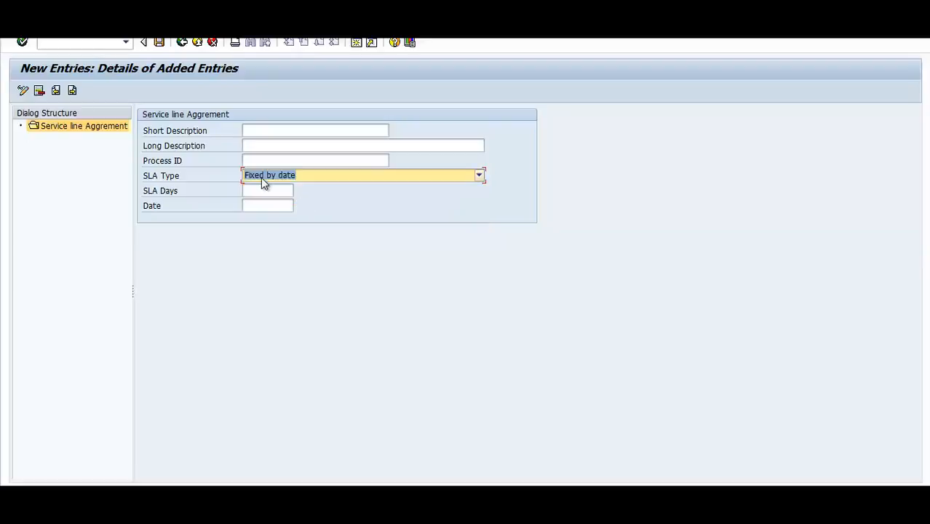
click(264, 131)
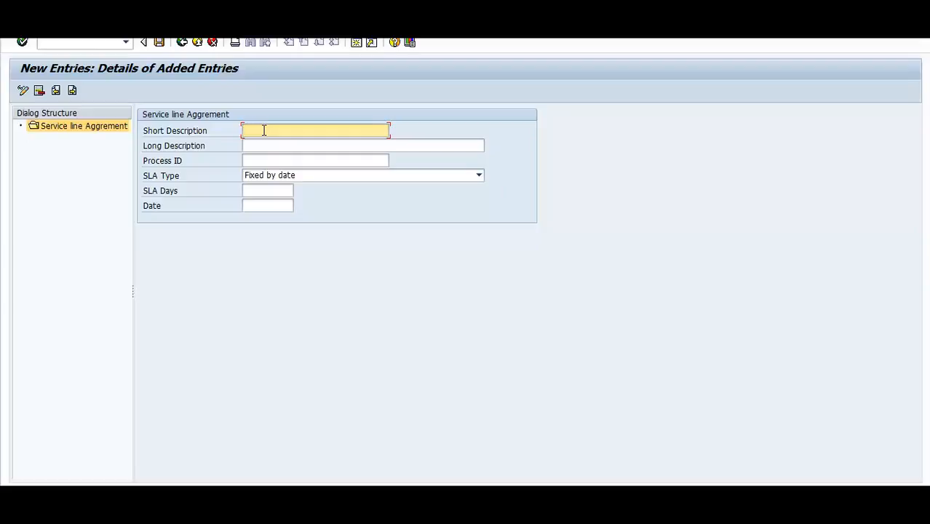
text(SAP_GRAC_SOD_RISK_REVIEW)
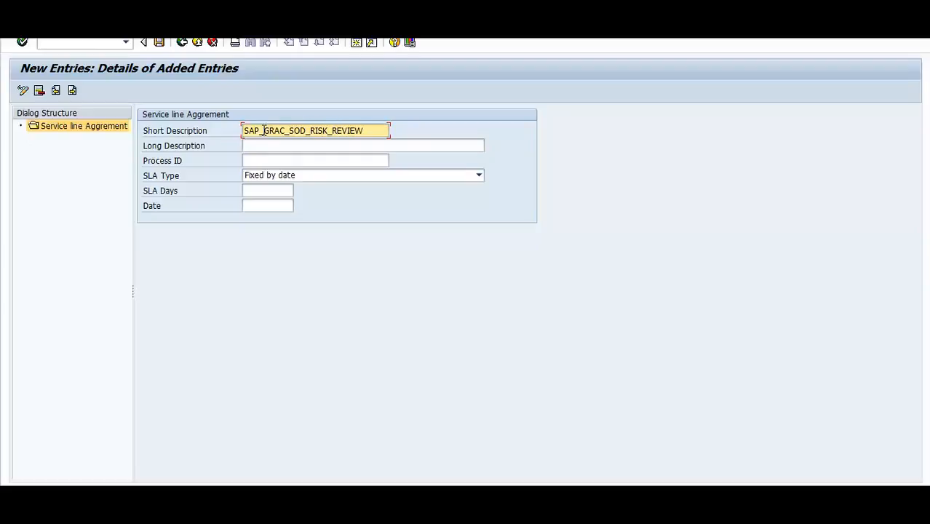
Try to save the service line agreement entry without a process ID, SLA days or date.
click(267, 160)
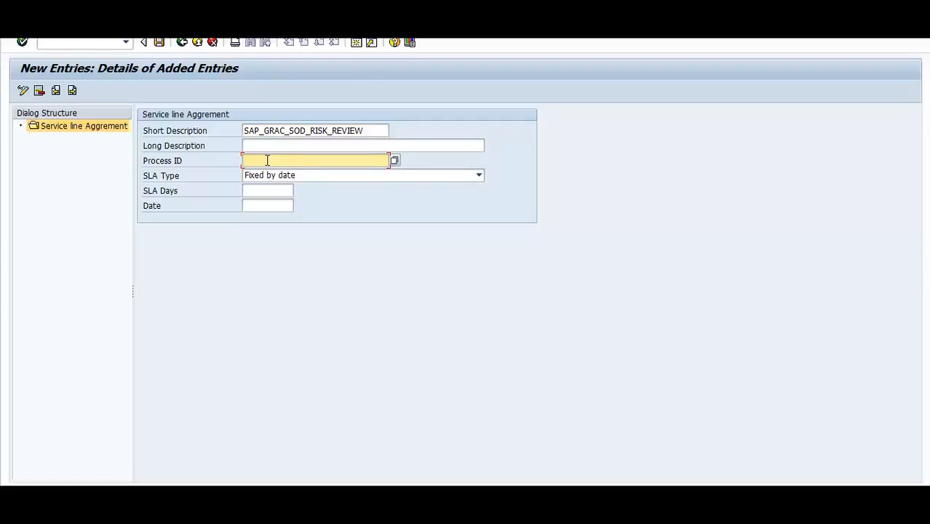
click(267, 191)
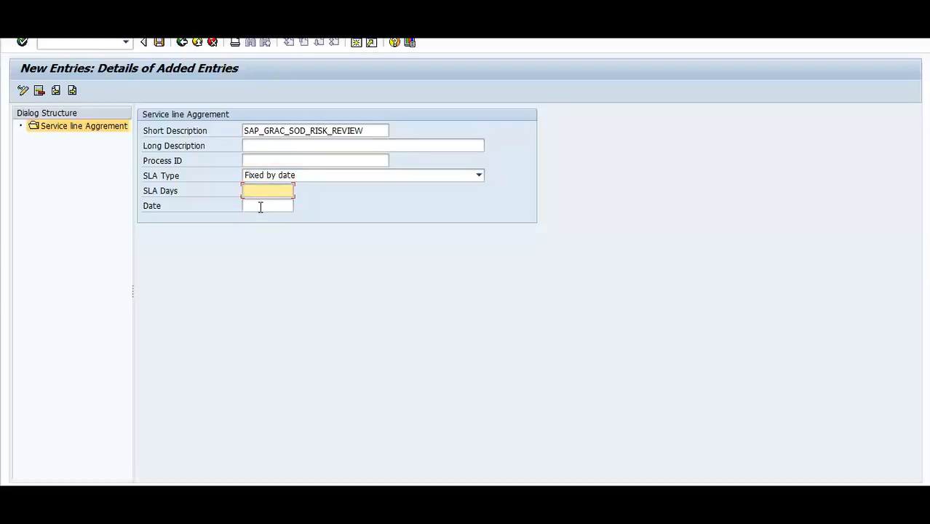
click(260, 207)
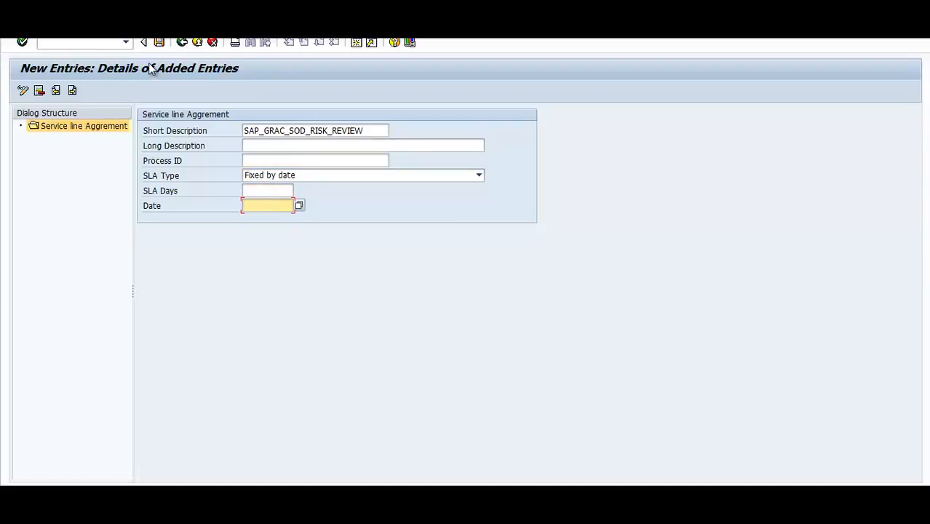
click(159, 42)
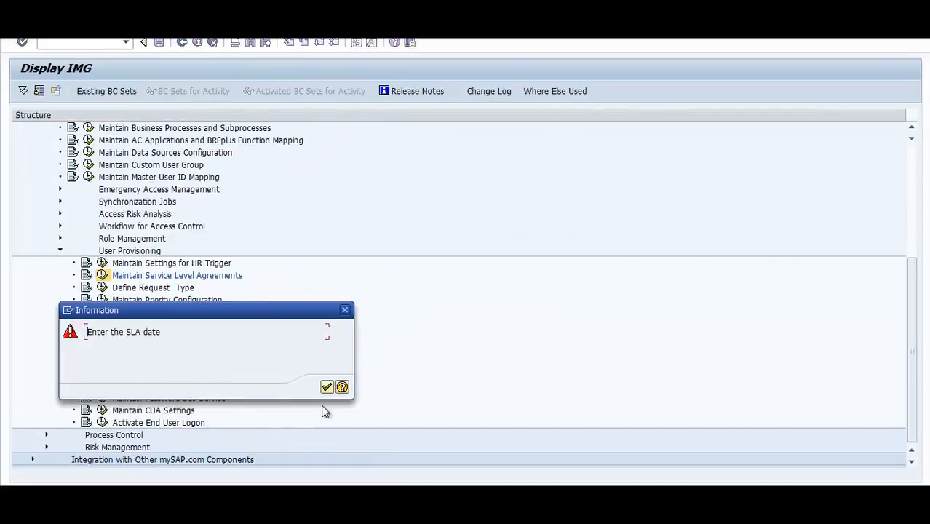
click(326, 387)
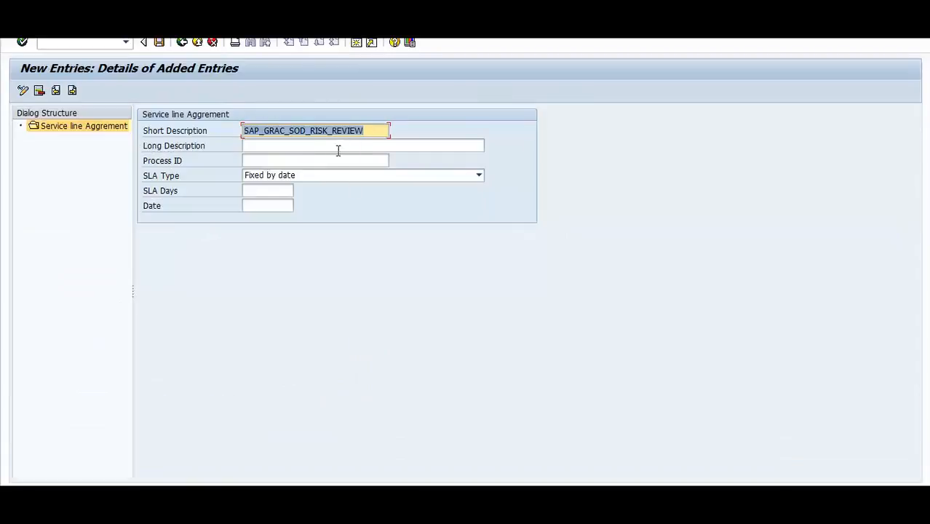
Enter a date for the service line agreement by picking 25.10.2013 and changing its month to 11.
click(273, 190)
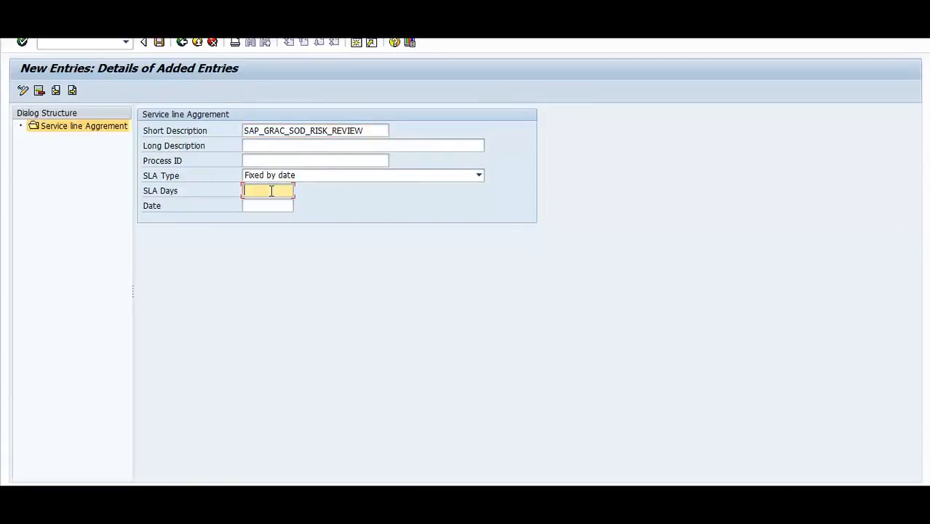
click(264, 206)
click(299, 207)
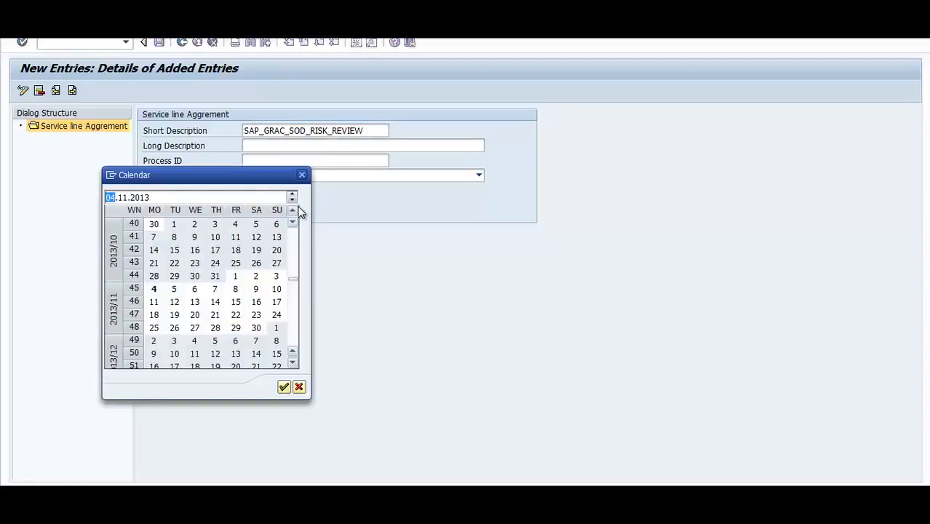
double_click(236, 263)
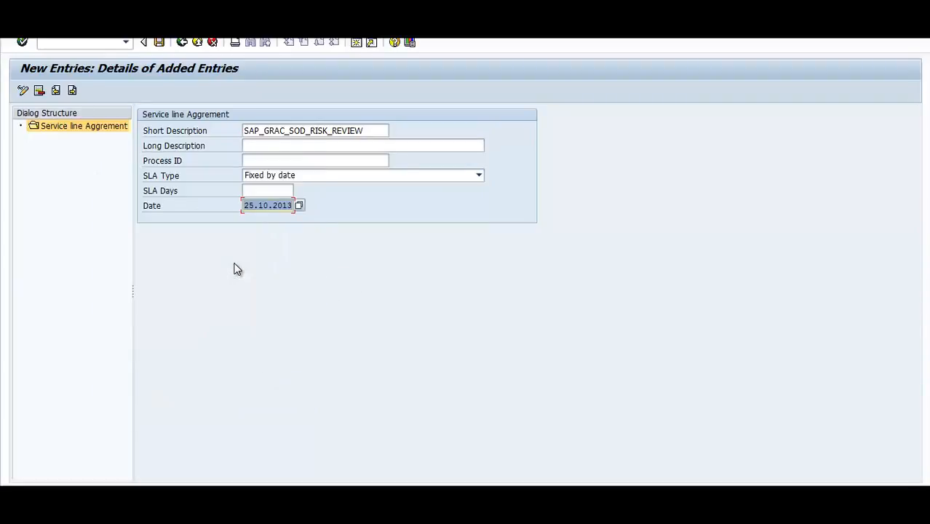
click(268, 206)
key(BackSpace)
text(1)
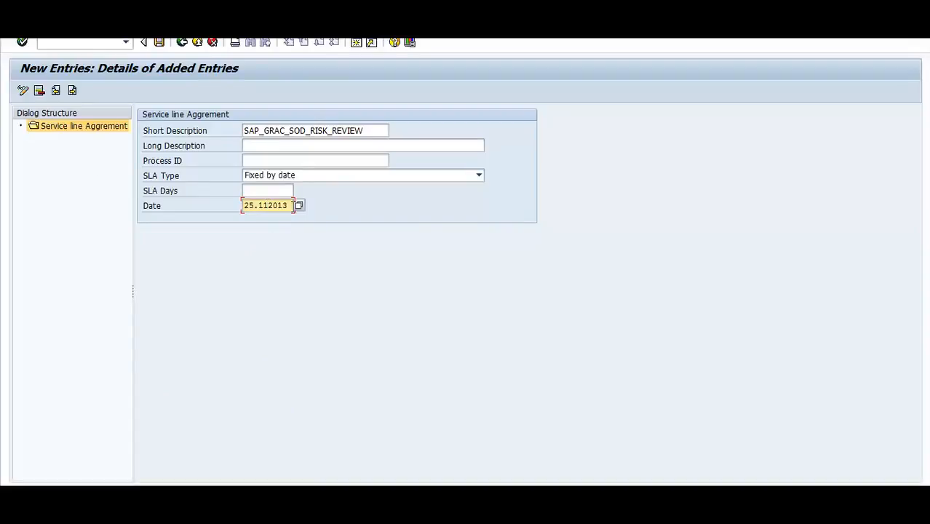
click(293, 207)
text(.)
Set the service line agreement date to 18.11.2013 and save the entry in the SoD Configuration customizing request.
click(299, 206)
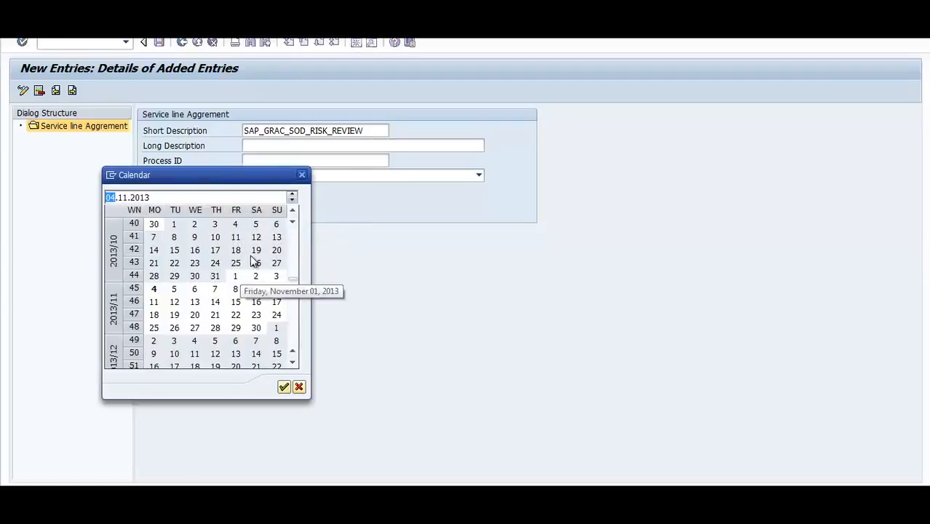
click(293, 211)
click(293, 211)
click(293, 211)
click(293, 211)
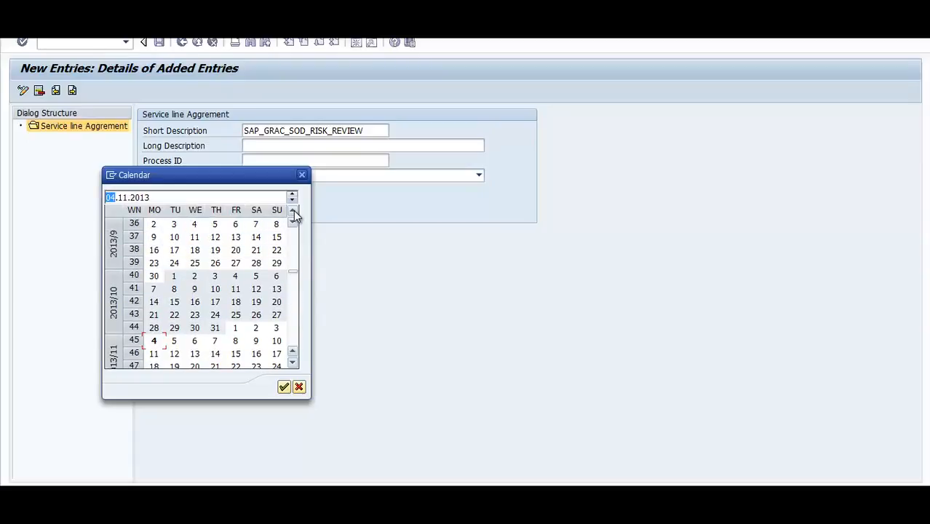
click(292, 334)
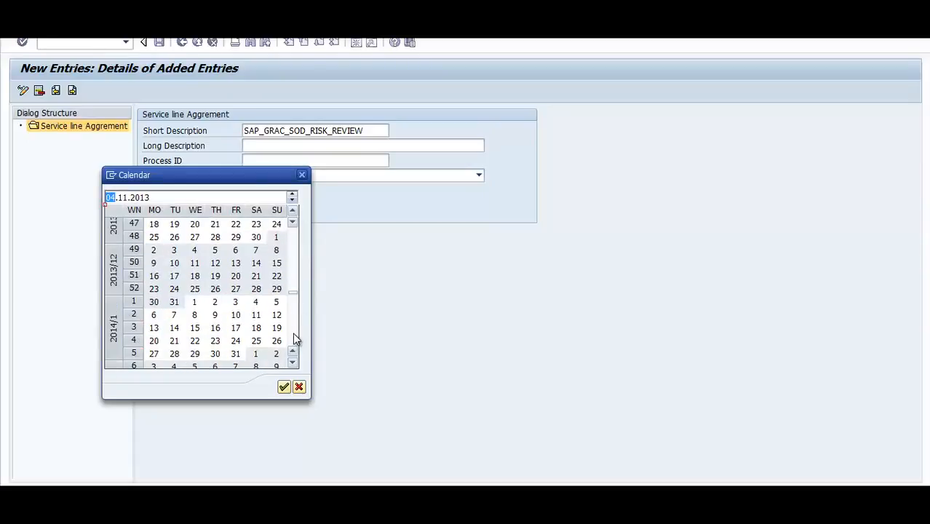
double_click(153, 224)
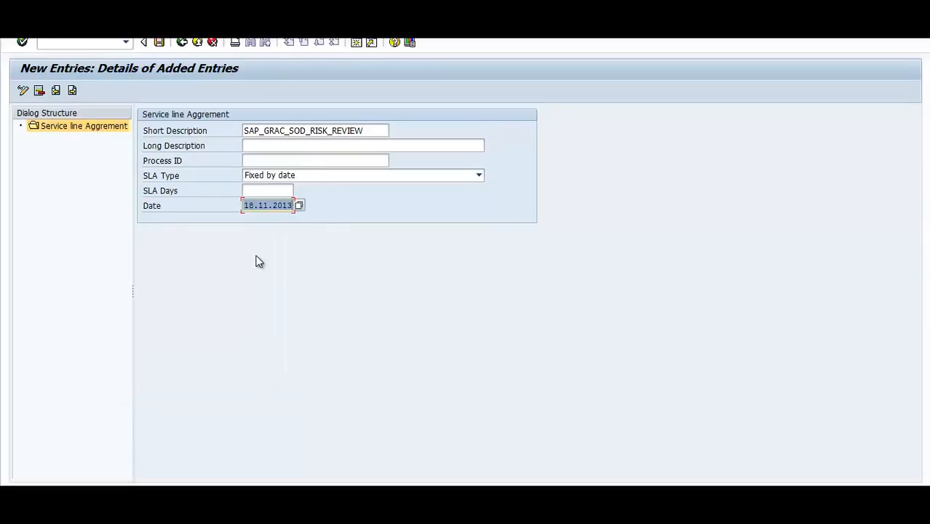
click(159, 42)
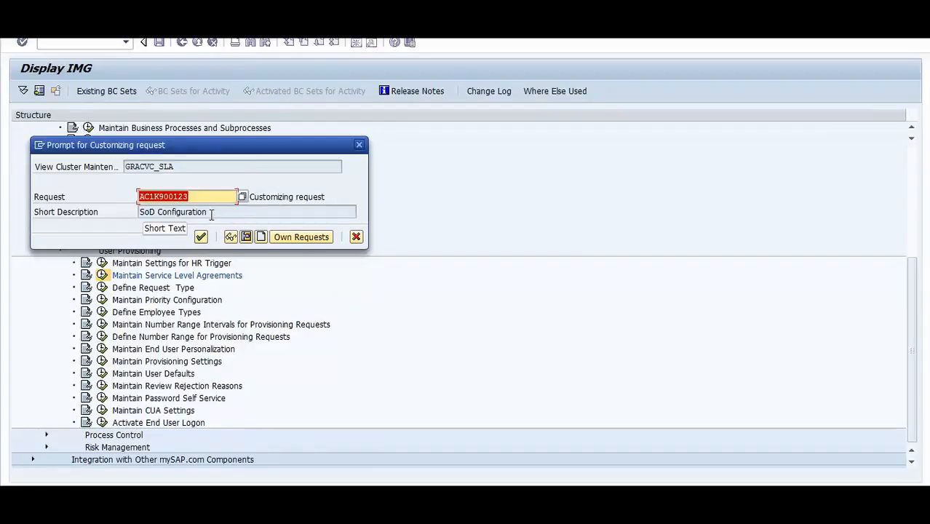
click(200, 237)
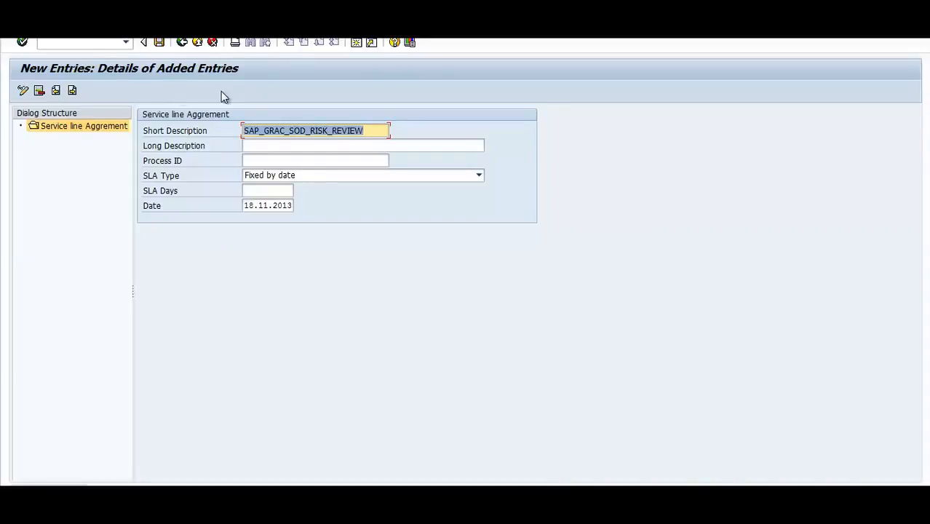
Leave the new entries form, reopen Maintain Service Level Agreements and review the saved agreement in display mode.
click(21, 127)
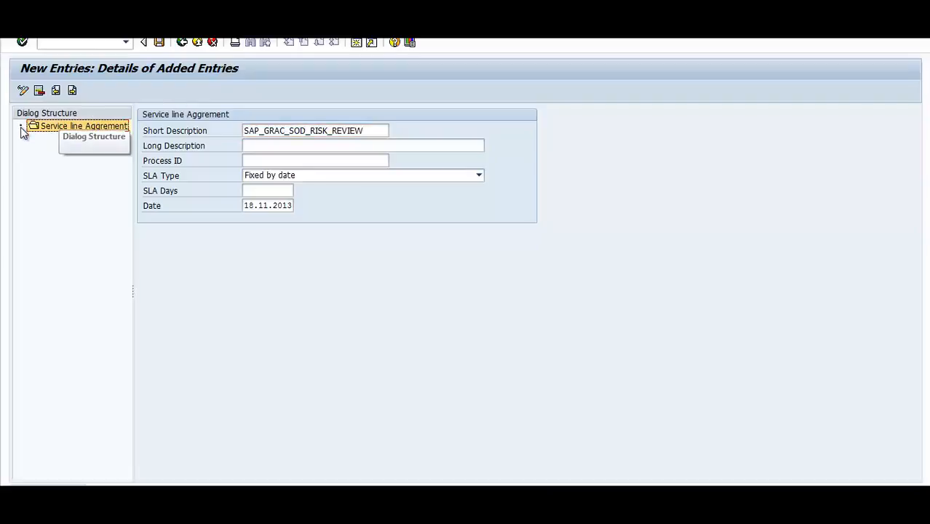
double_click(58, 126)
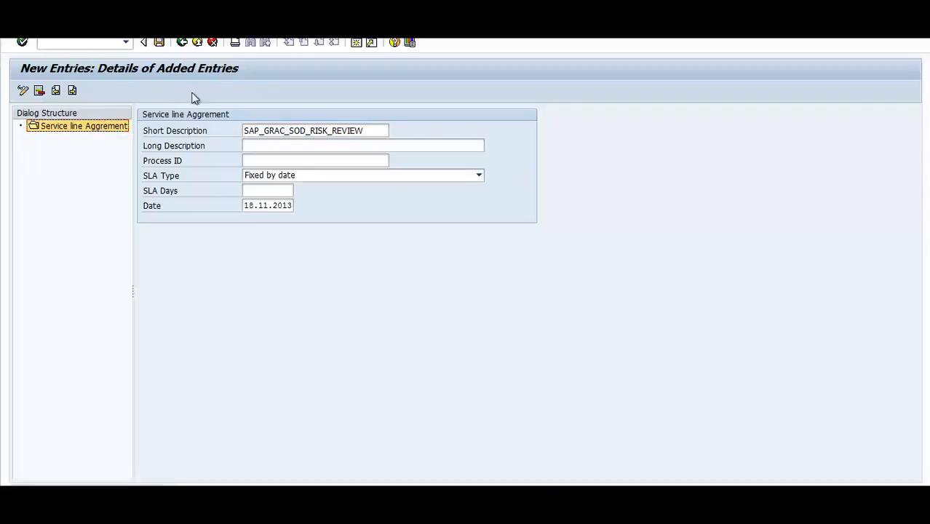
click(55, 91)
click(72, 90)
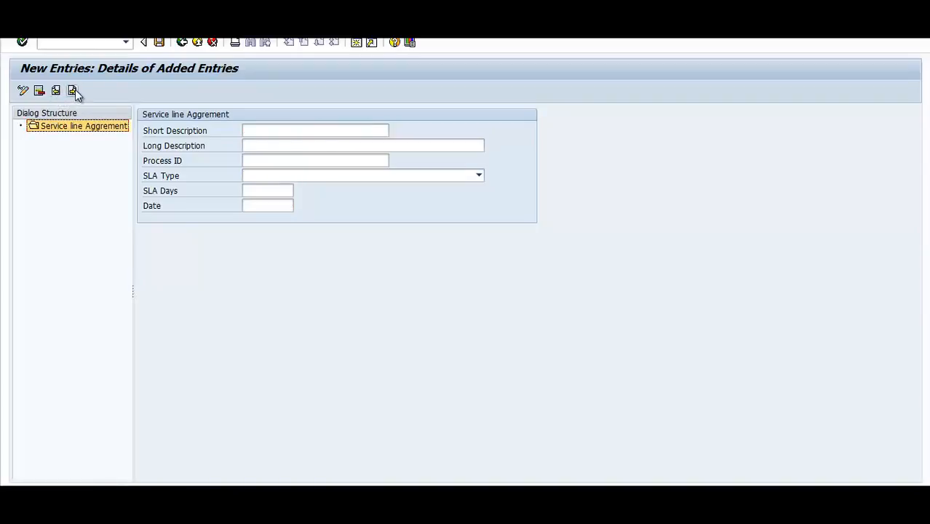
click(196, 44)
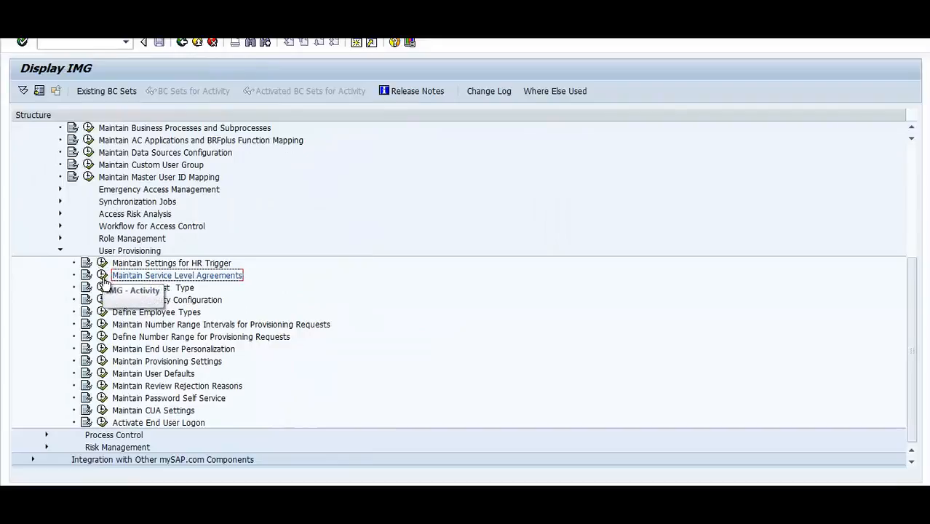
click(101, 275)
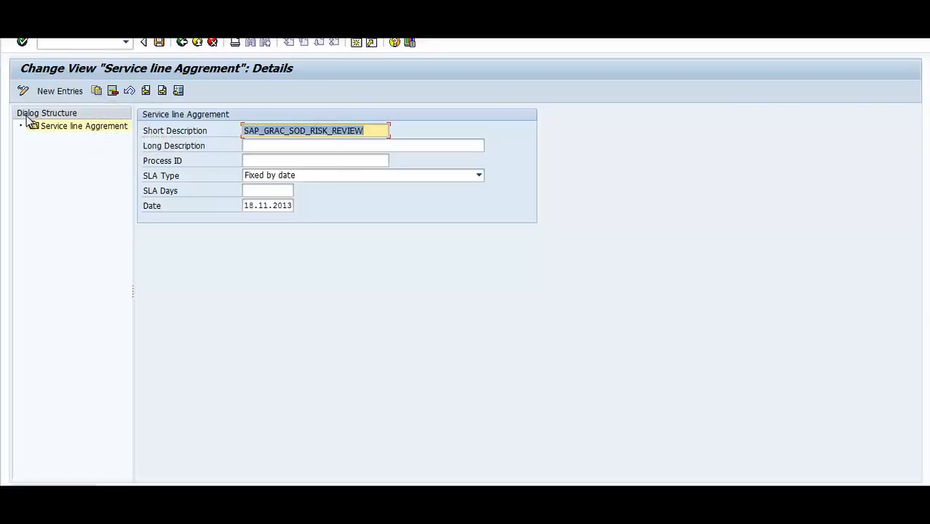
click(24, 92)
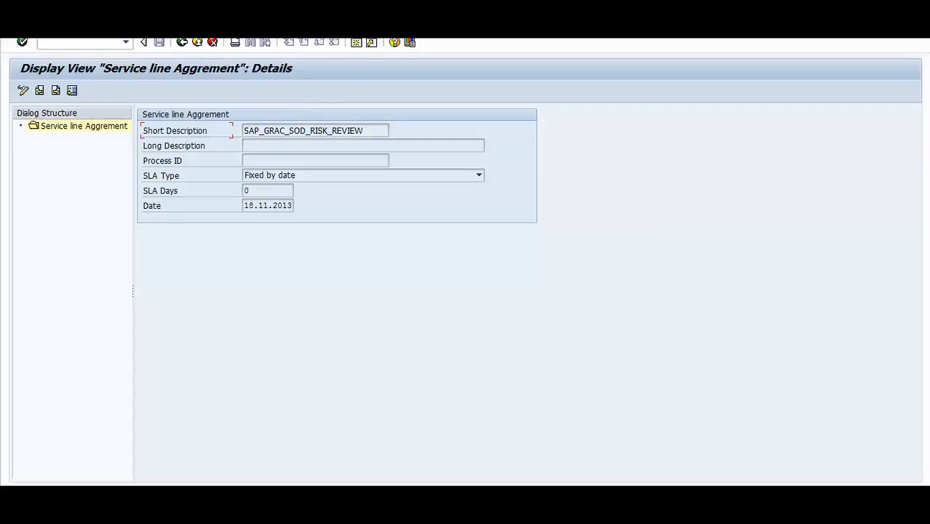
Switch to the SAP Business Client and open the Background Scheduler from the Scheduling section of Access Management.
mouse_move(175, 499)
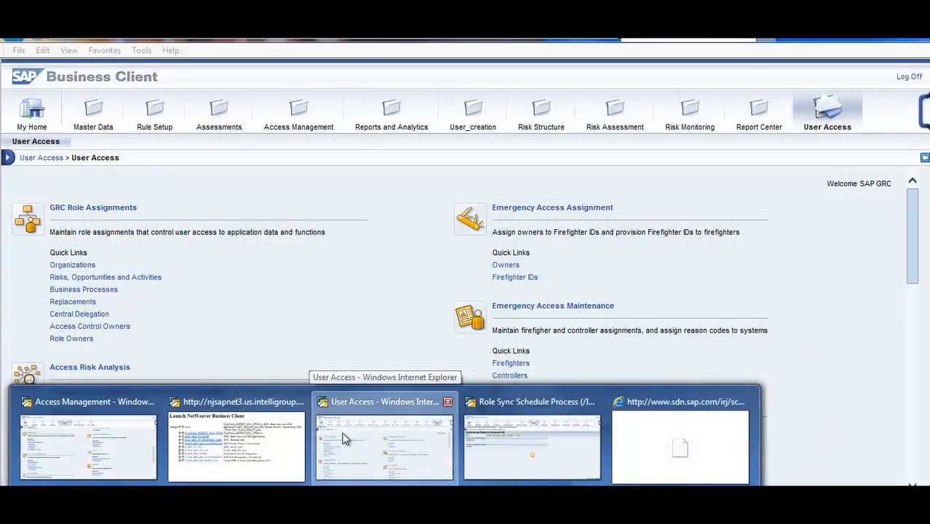
click(340, 437)
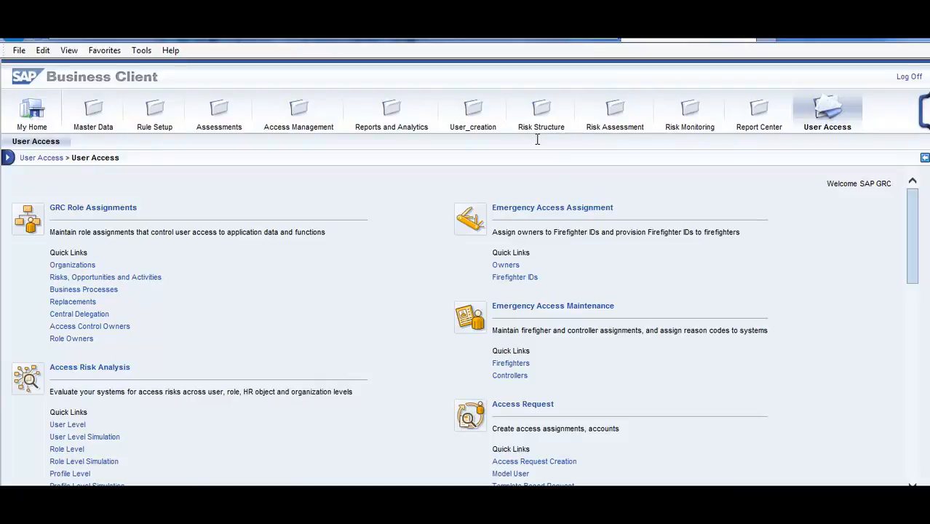
click(309, 115)
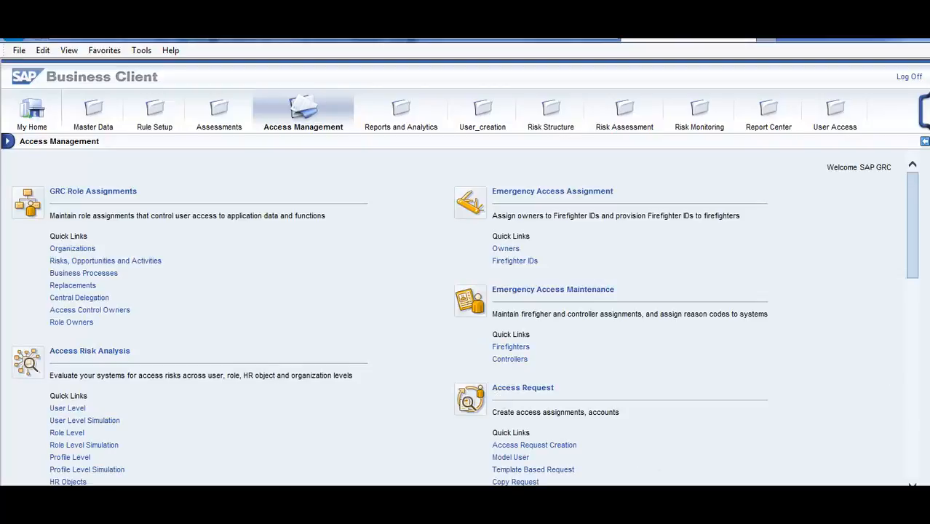
drag(914, 264, 927, 390)
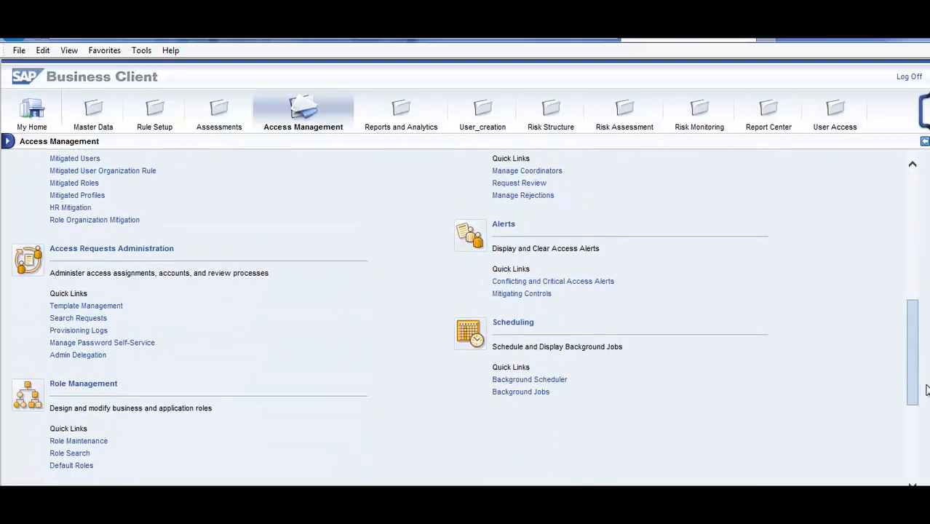
click(542, 381)
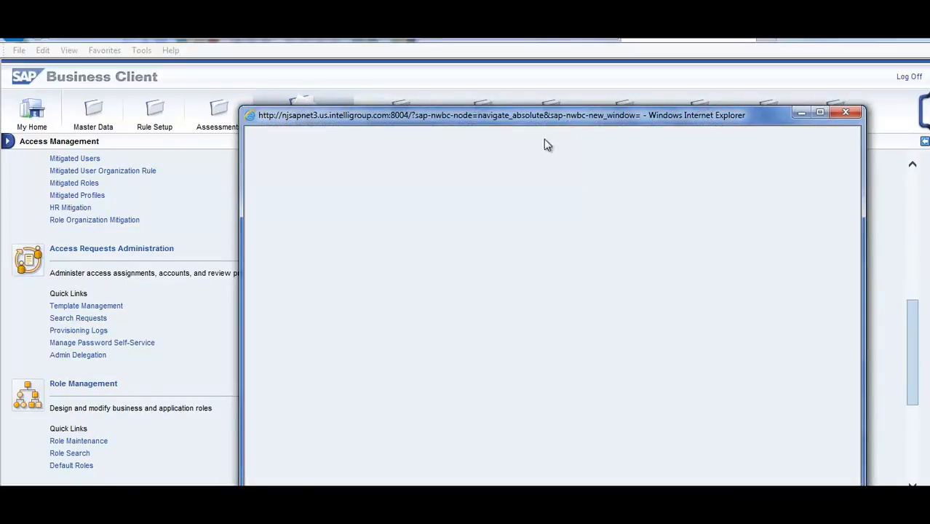
drag(548, 145, 444, 6)
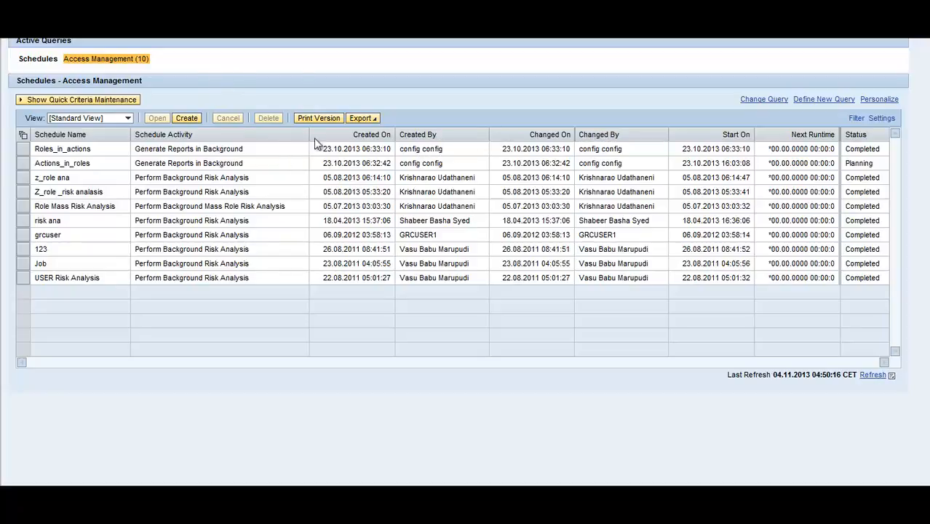
Select the Roles_in_actions schedule and bring the scheduler window back to the front.
click(24, 150)
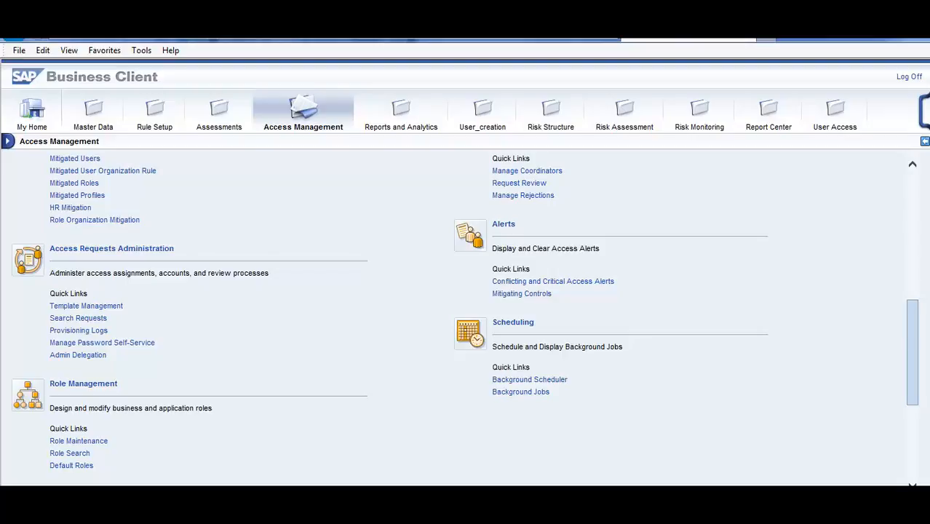
click(80, 496)
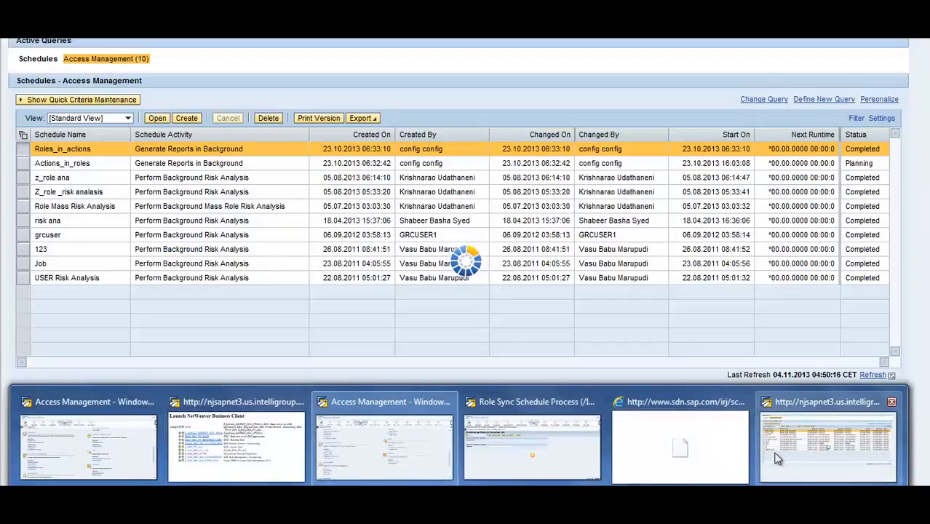
click(776, 453)
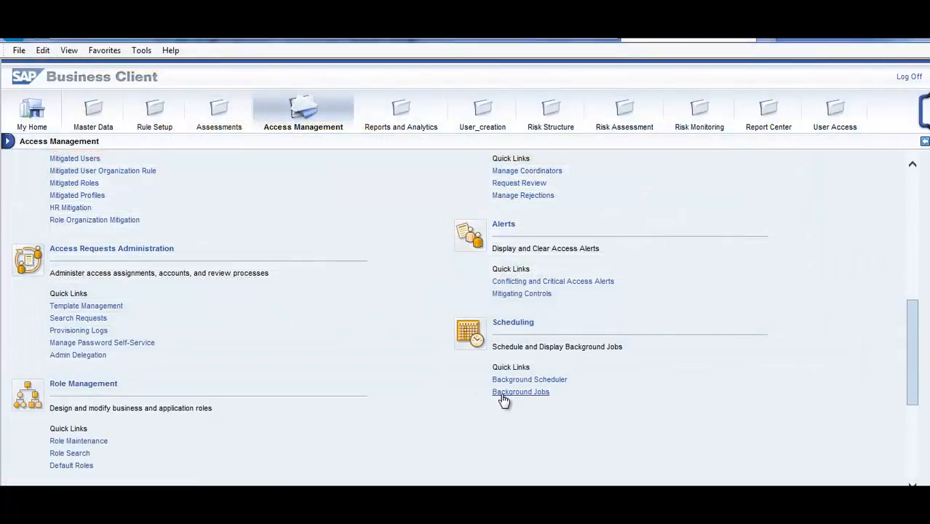
Open the Background Scheduler again from Access Management and bring up its maximized schedules list.
click(518, 384)
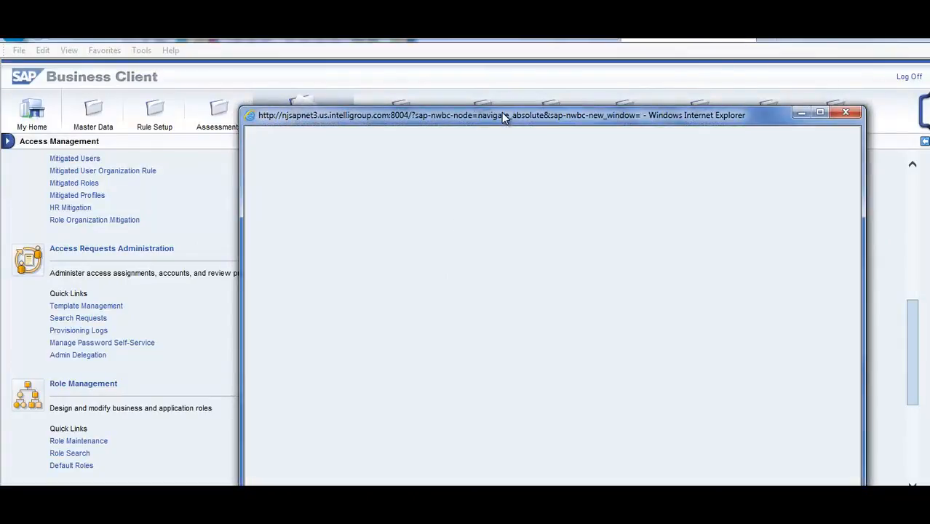
double_click(502, 112)
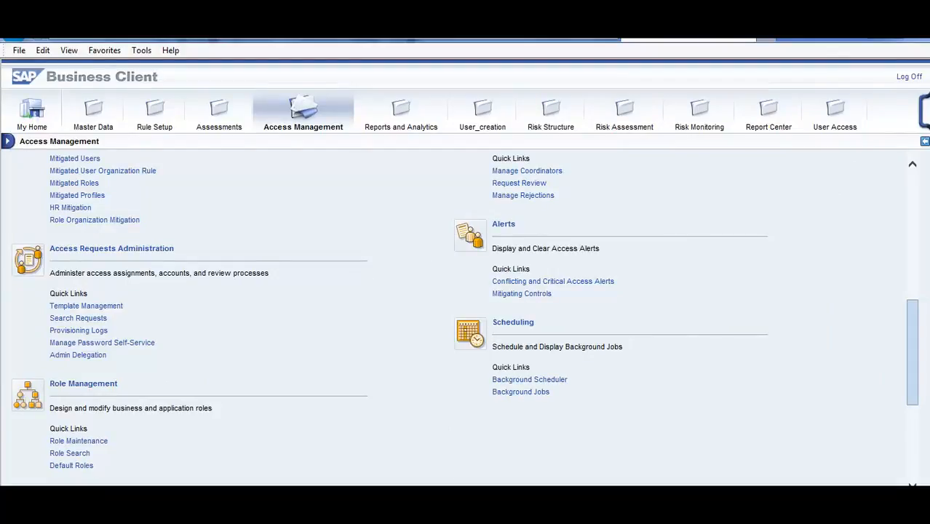
click(542, 495)
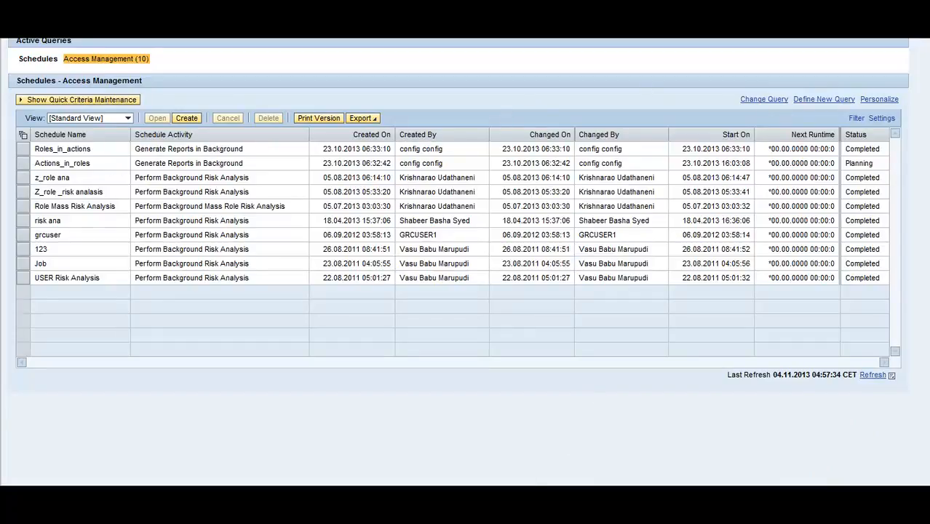
Switch to the SAP GUI session and leave the service line agreement display, returning to the implementation guide.
mouse_move(525, 509)
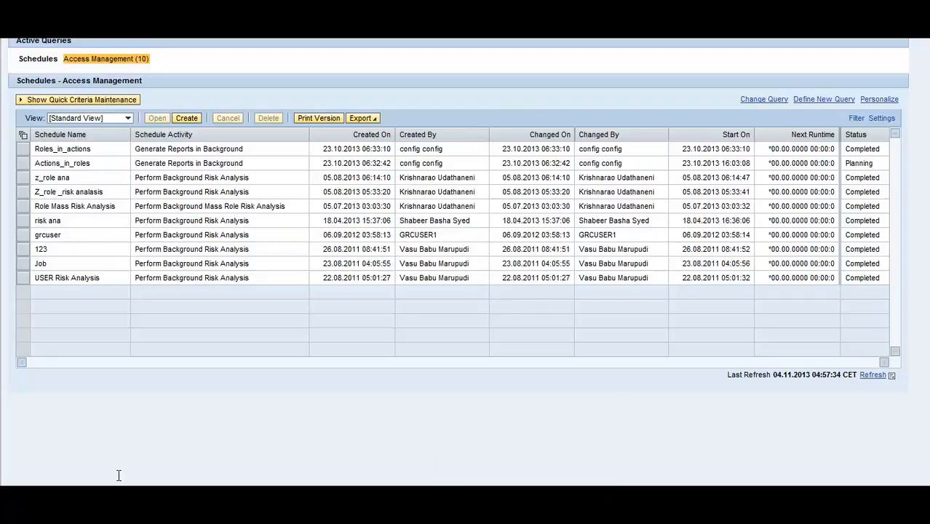
mouse_move(356, 509)
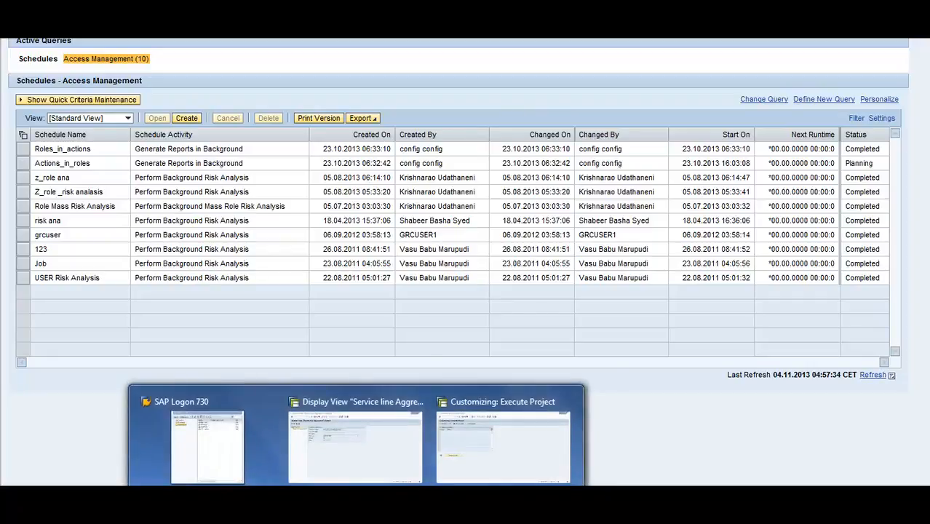
mouse_move(385, 465)
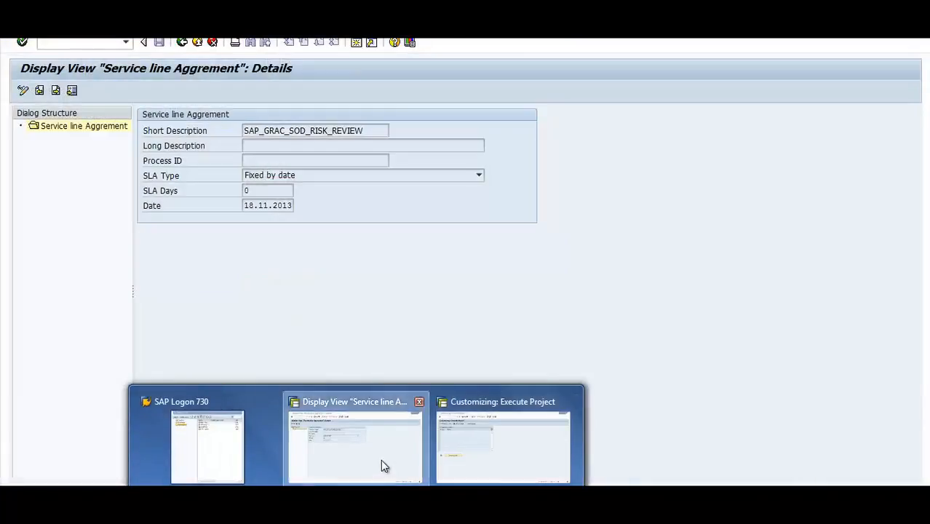
click(381, 460)
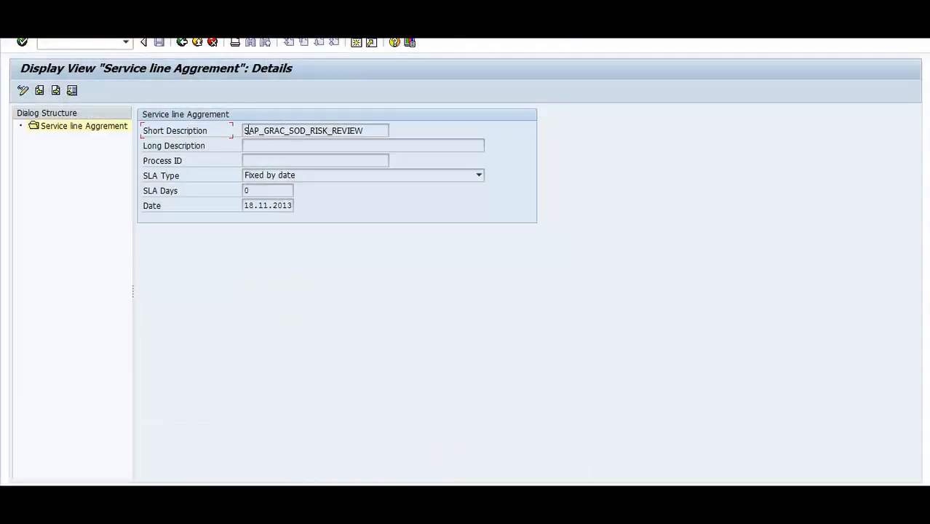
click(183, 42)
click(183, 42)
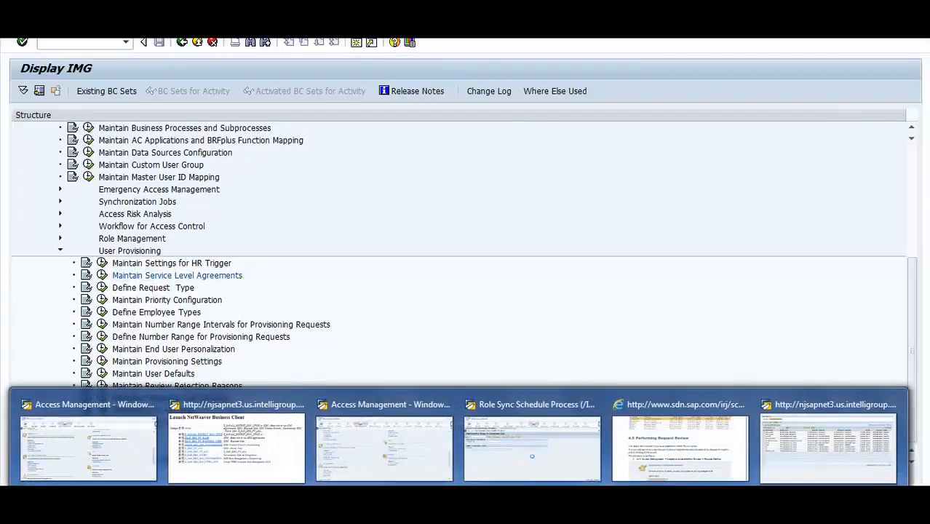
Return to Access Management in the SAP Business Client and open Request Review under Compliance Certification Reviews.
mouse_move(706, 449)
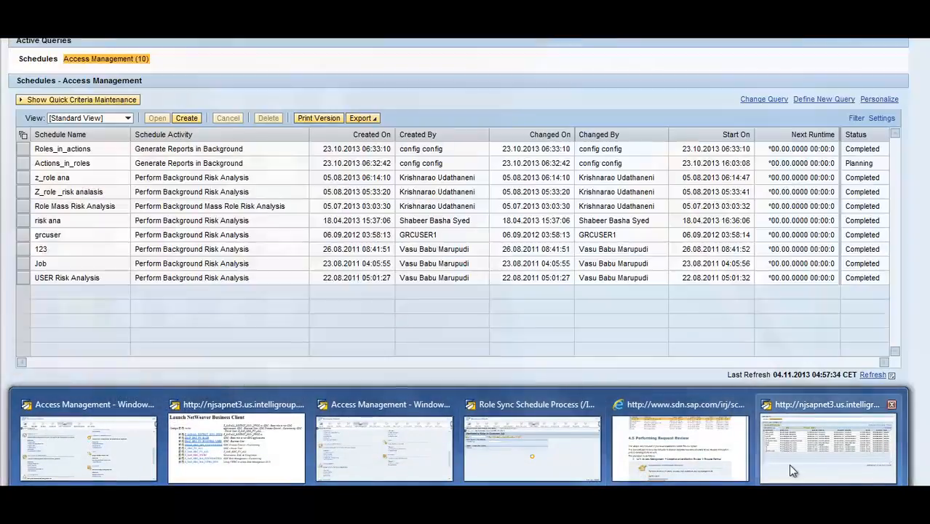
click(792, 463)
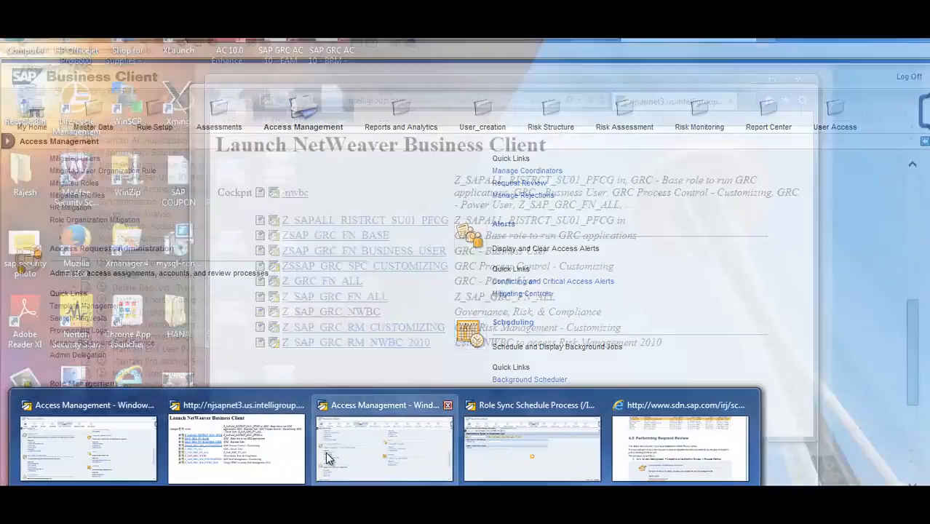
click(327, 457)
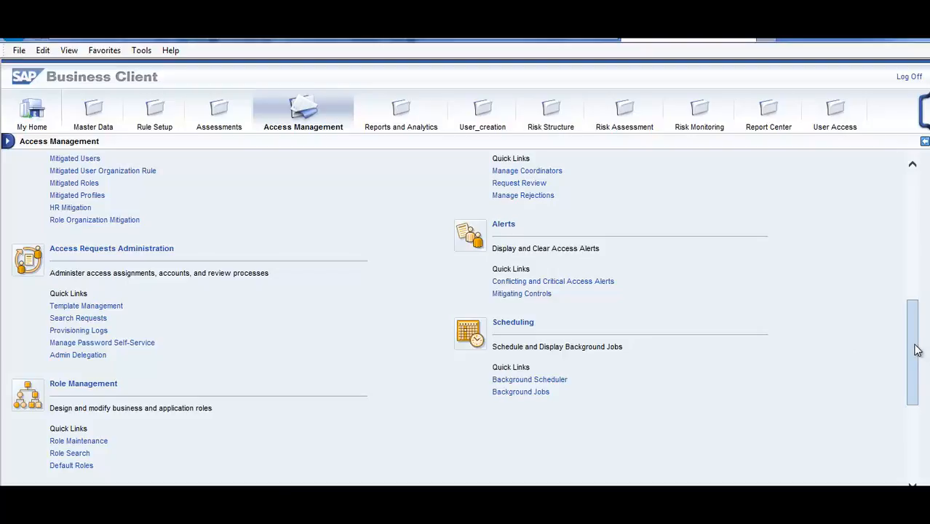
drag(913, 356, 919, 413)
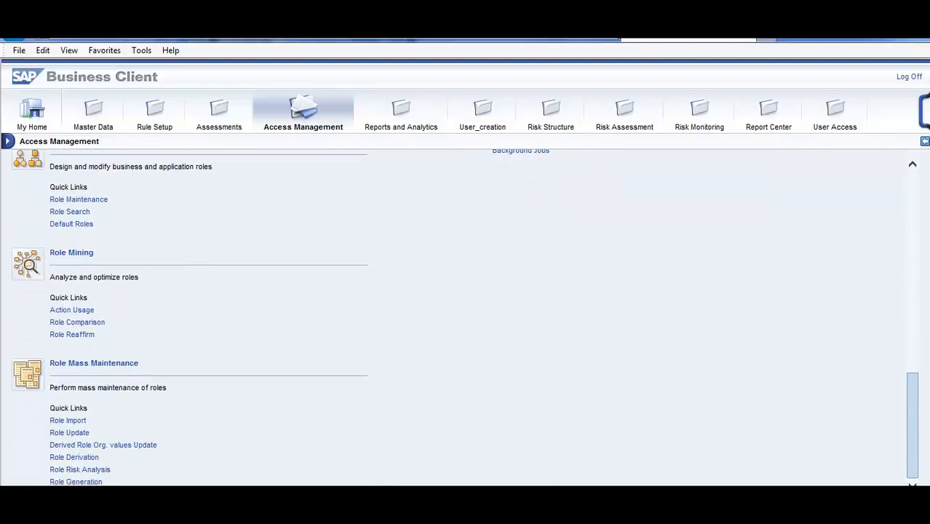
drag(926, 420, 926, 321)
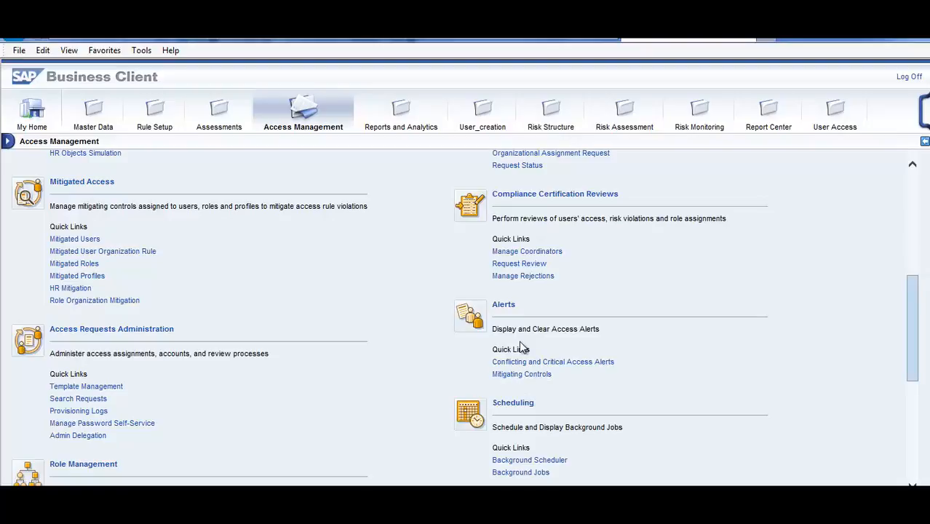
click(515, 265)
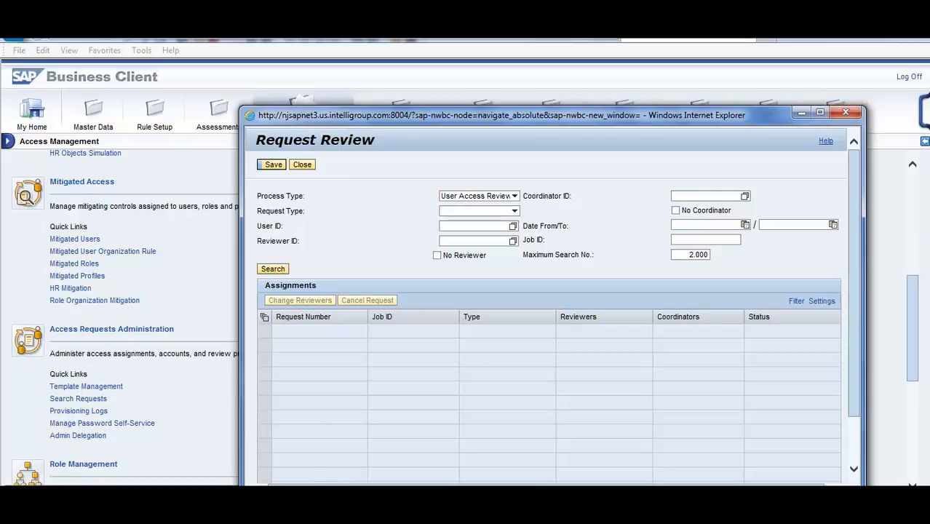
Switch back to the SAP GUI implementation guide, collapse User Provisioning and expand Workflow for Access Control.
click(356, 451)
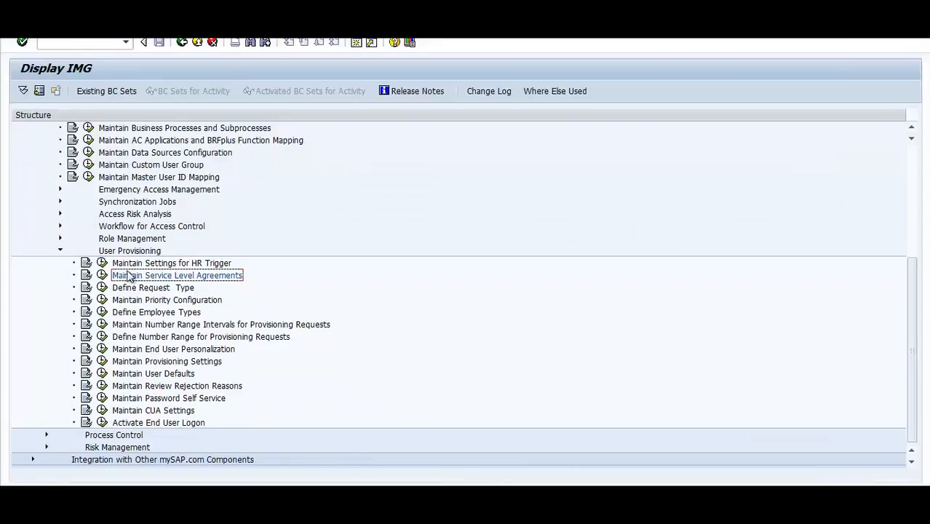
click(61, 252)
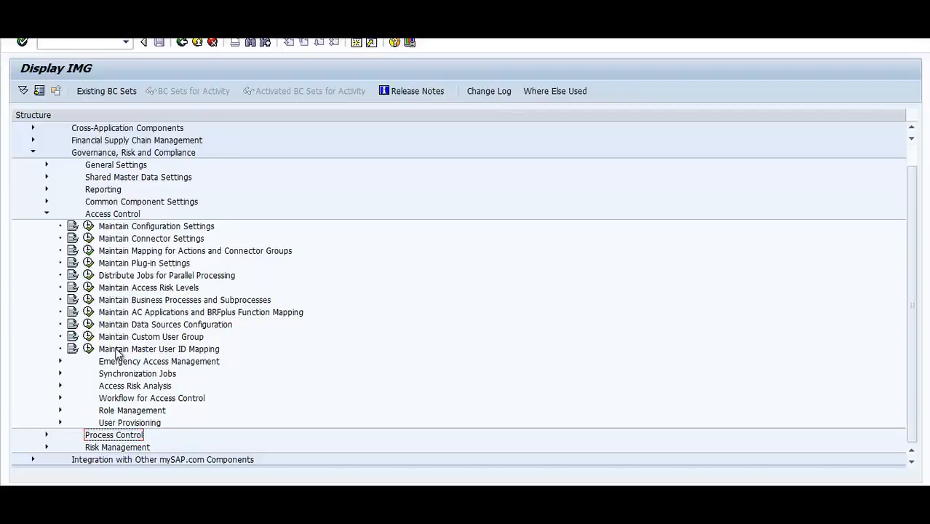
click(116, 401)
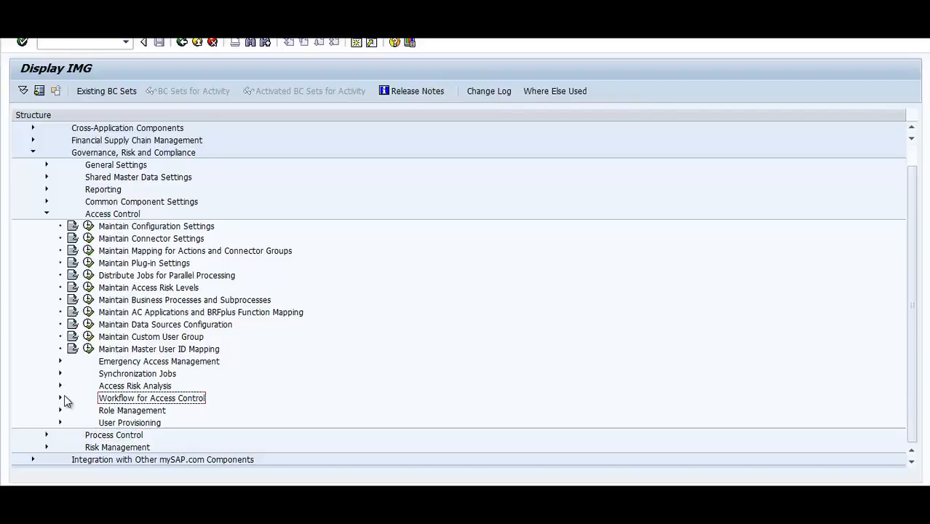
click(59, 398)
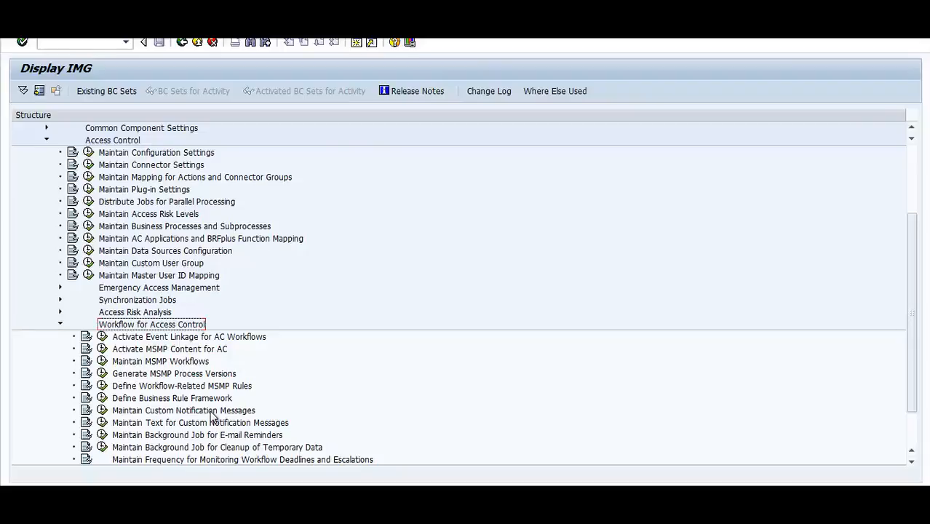
Read the documentation for Maintain MSMP Workflows, especially the multi-stage multi-path introduction, and close it.
click(86, 362)
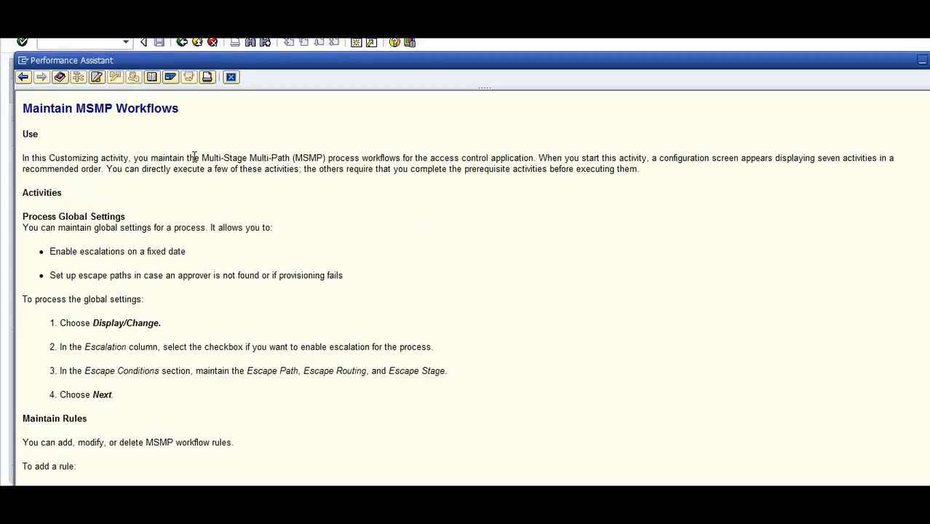
drag(204, 158, 393, 155)
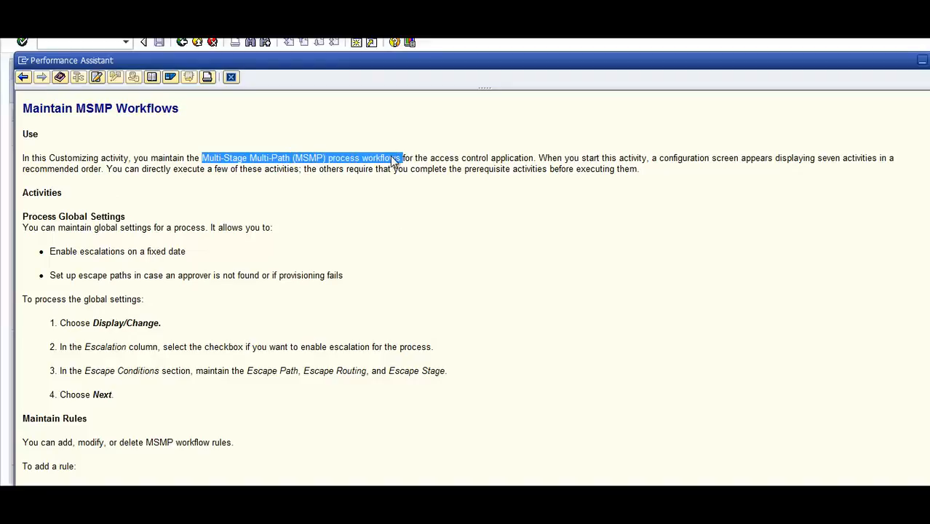
click(247, 195)
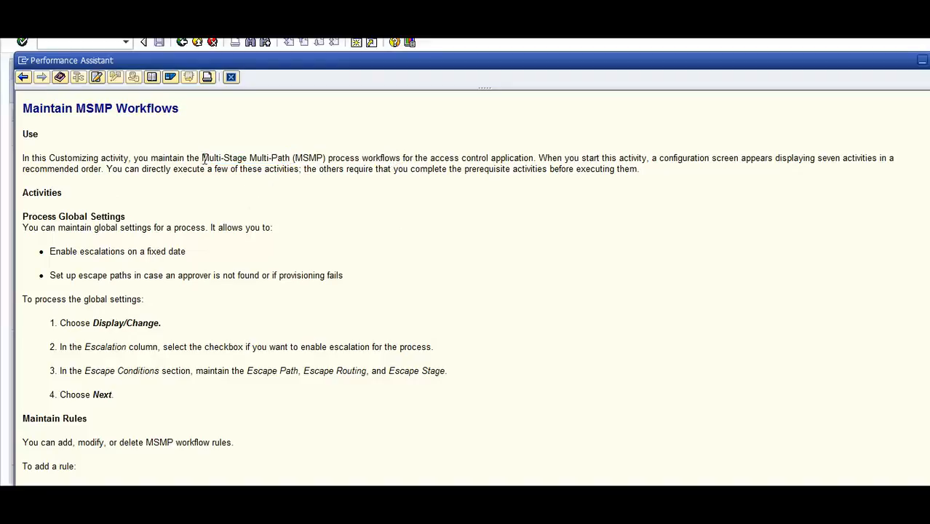
drag(205, 158, 322, 181)
click(371, 241)
drag(897, 62, 814, 63)
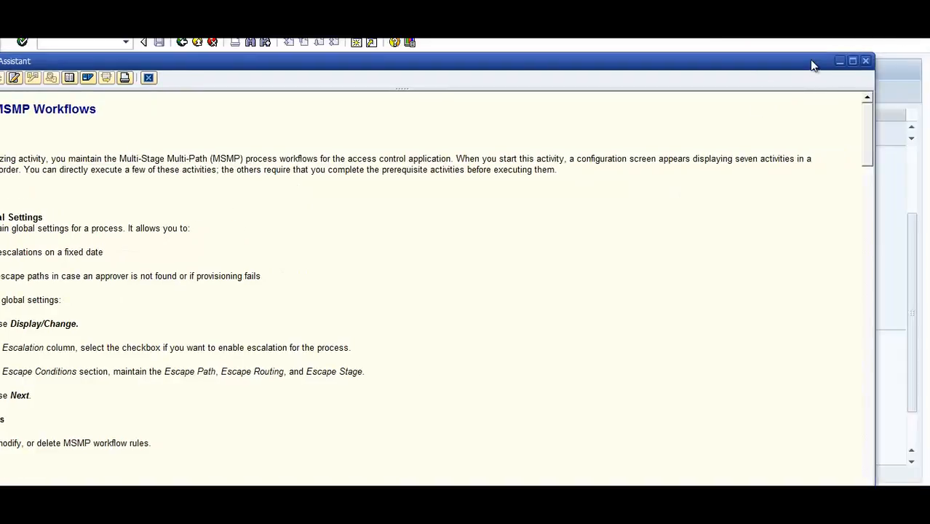
click(866, 62)
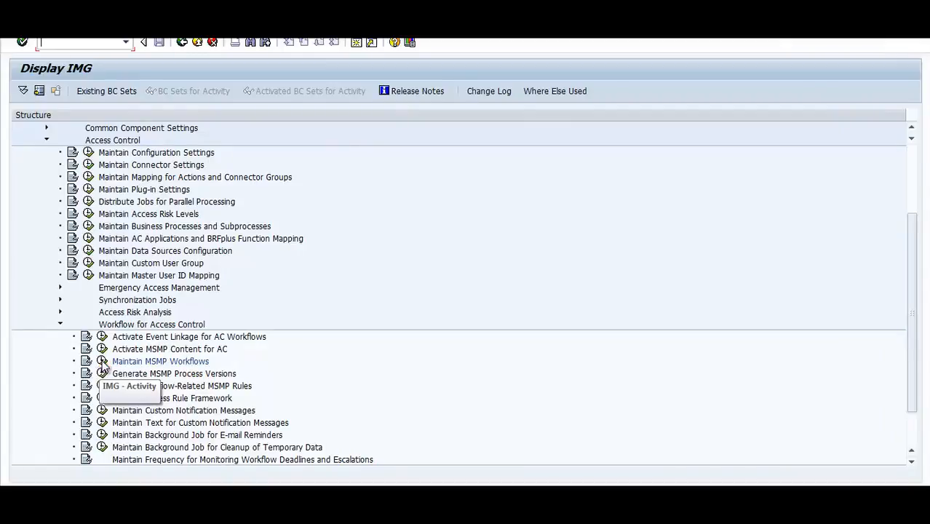
Execute the Maintain MSMP Workflows activity, ignore the browser compatibility warning and maximize the configuration window.
click(102, 362)
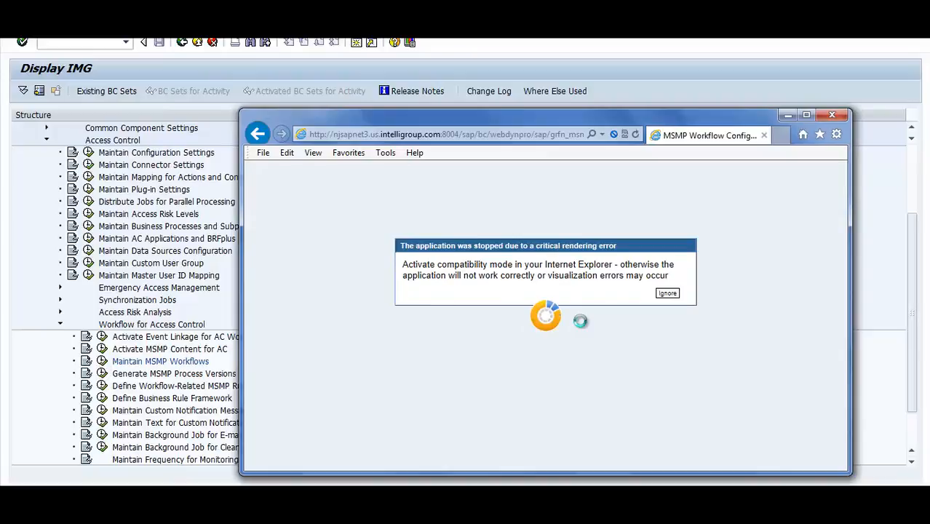
click(667, 293)
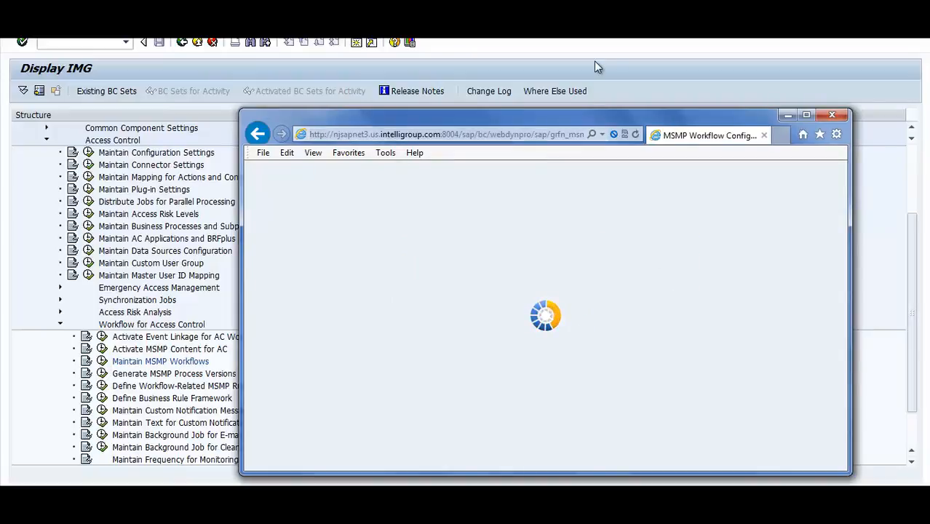
double_click(561, 116)
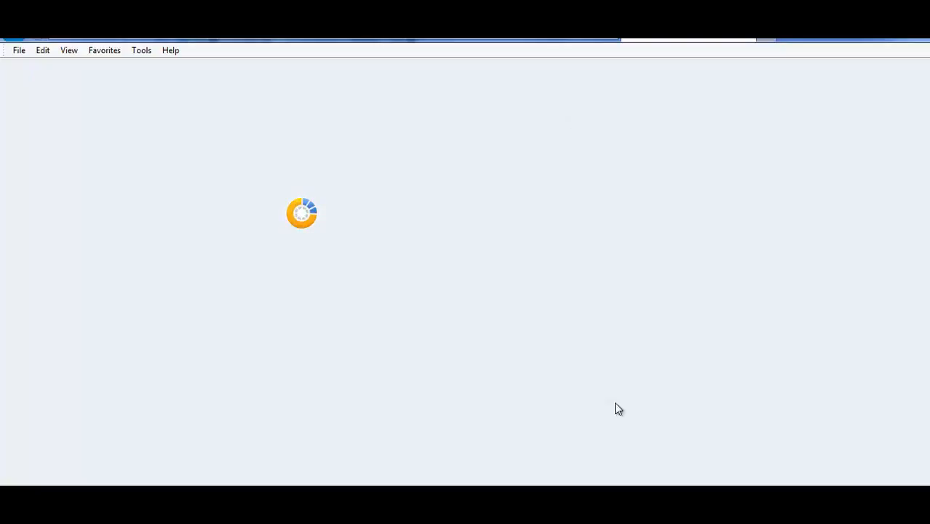
click(486, 489)
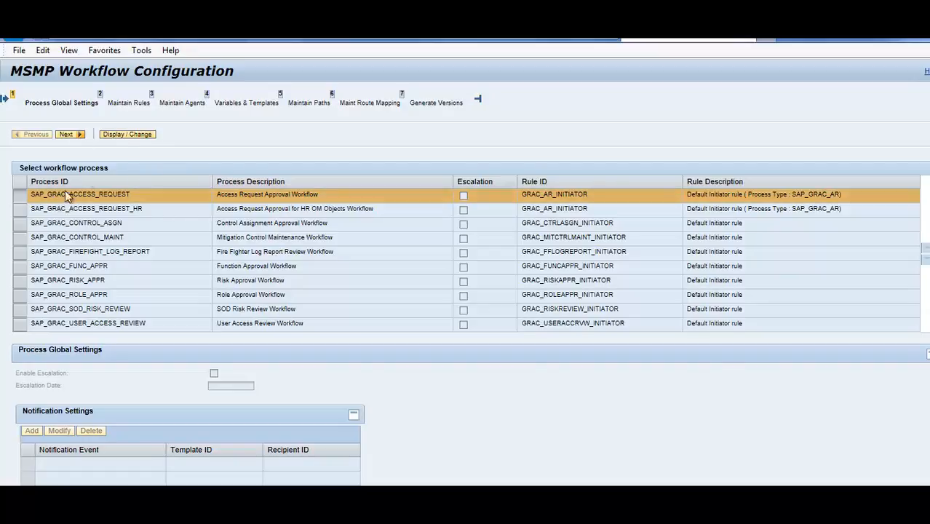
Put the Access Request Approval Workflow's global settings in change mode, turn escalation back off and proceed to Maintain Rules.
click(123, 138)
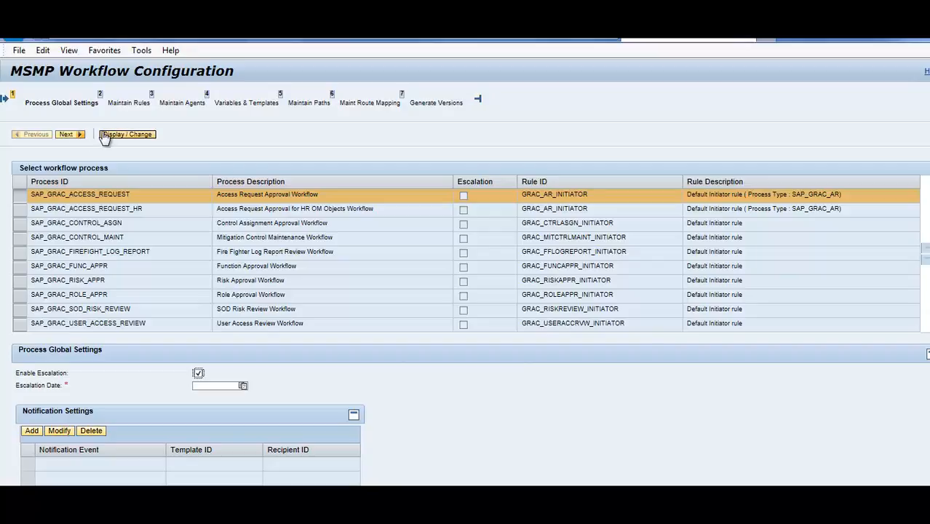
click(71, 137)
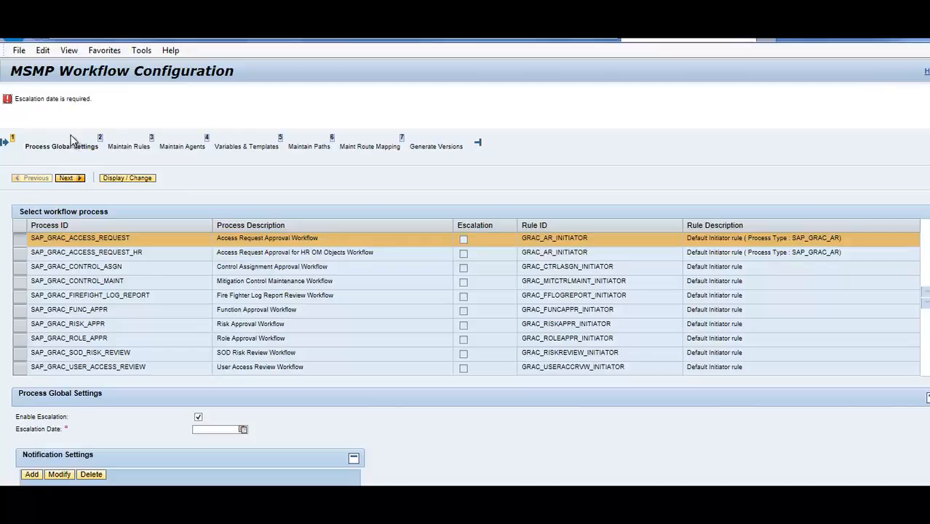
click(242, 432)
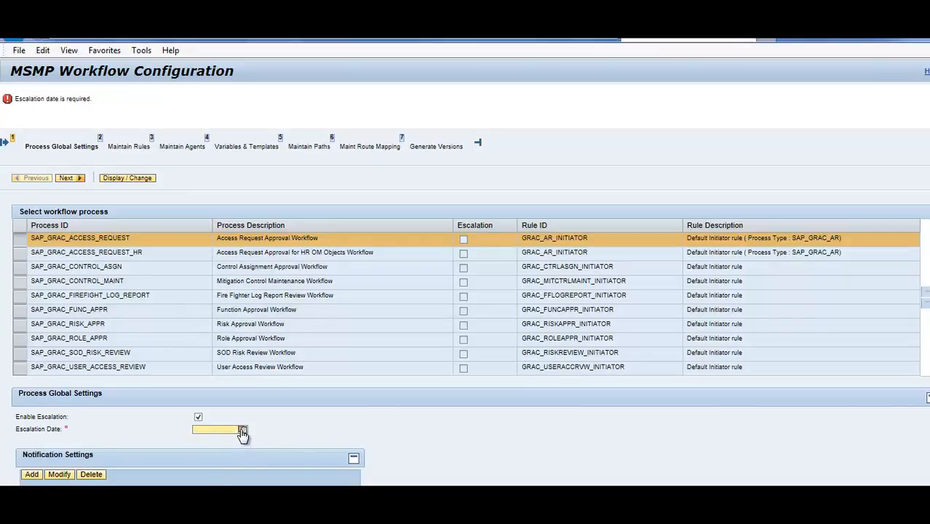
click(173, 432)
click(198, 418)
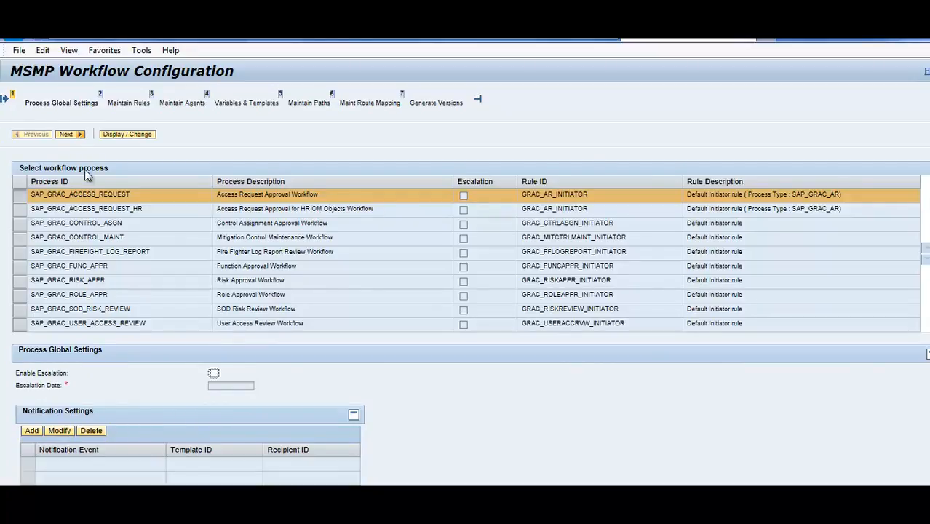
click(66, 135)
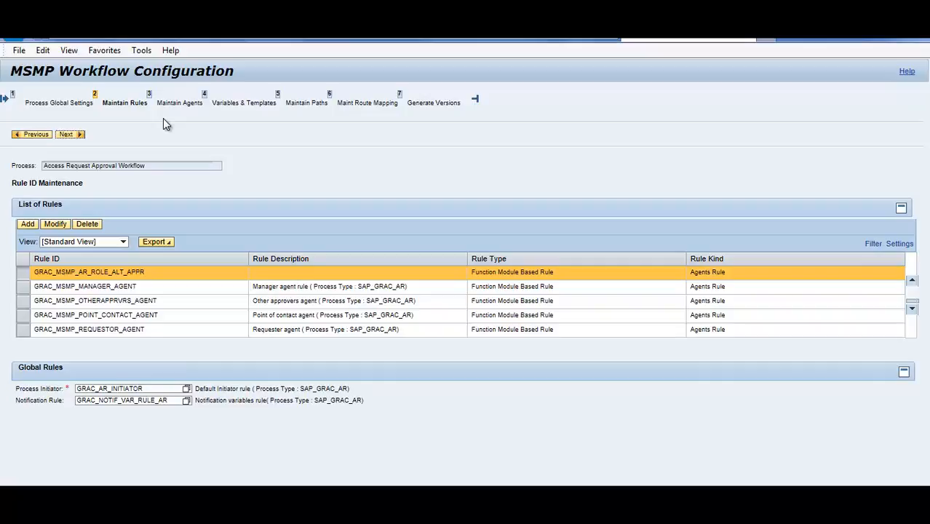
Open the GRAC_MSMP_AR_ROLE_ALT_APPR rule for modification and view the rules available as process initiator without choosing one.
click(676, 274)
click(57, 224)
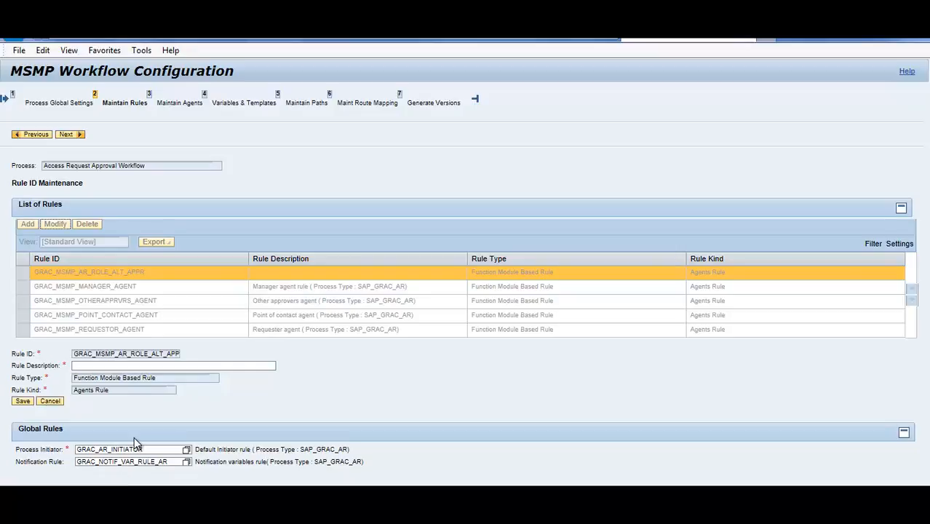
click(187, 450)
click(187, 451)
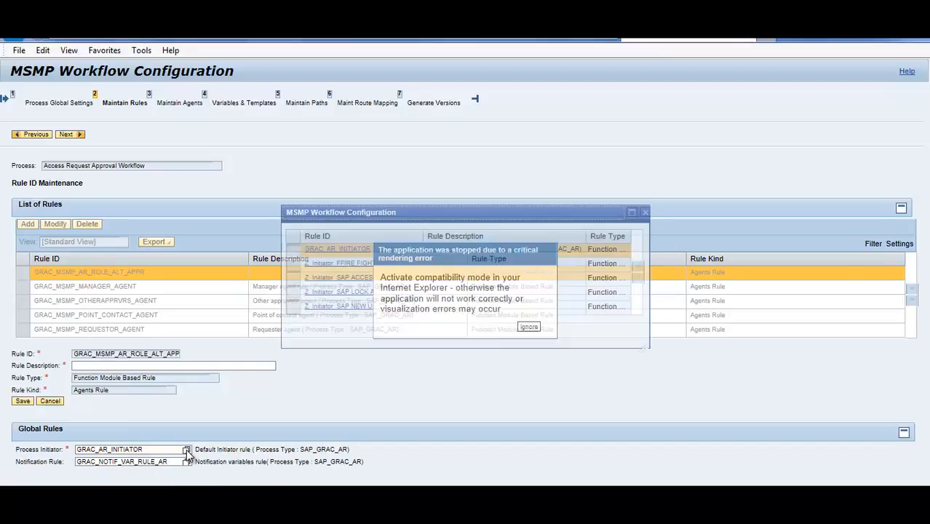
click(529, 329)
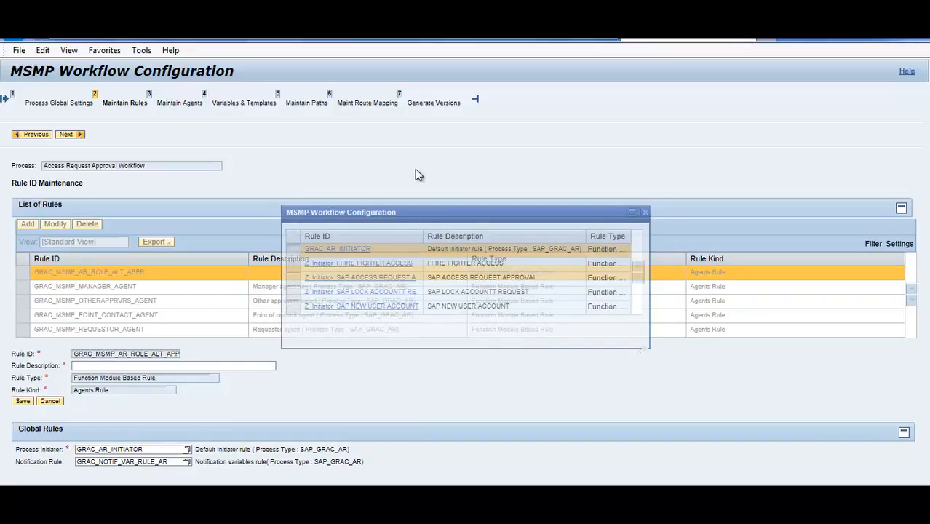
drag(437, 211, 479, 145)
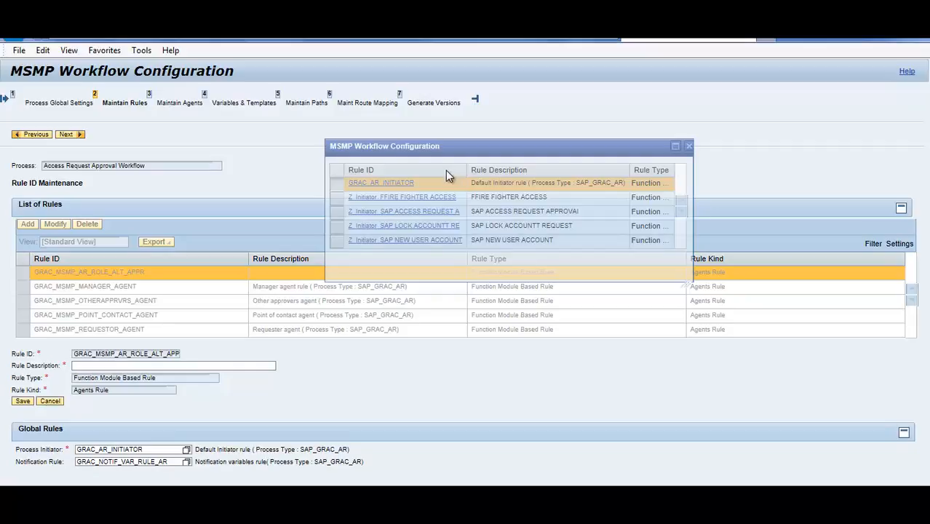
click(690, 147)
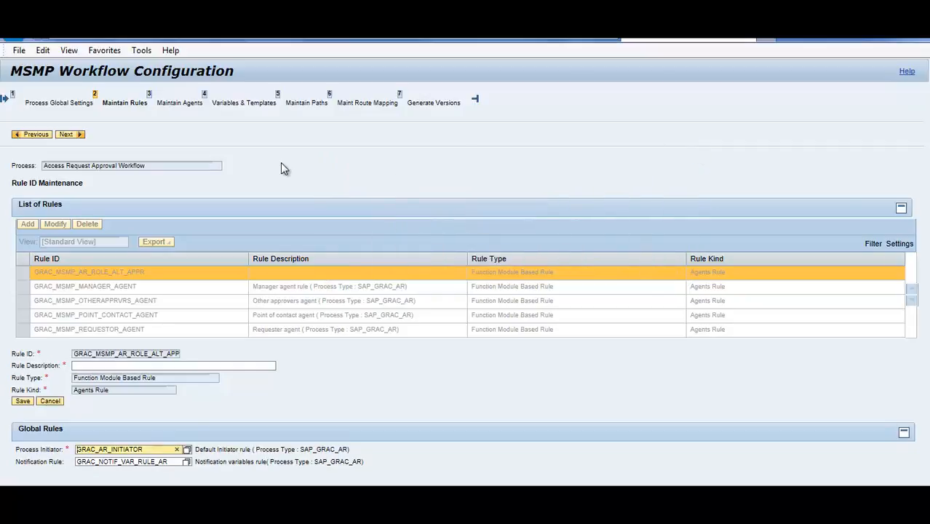
Review the remaining workflow configuration stages through to Generate Versions, showing the stages of the SAP NEW USER ACCOUNT path on the way.
click(71, 136)
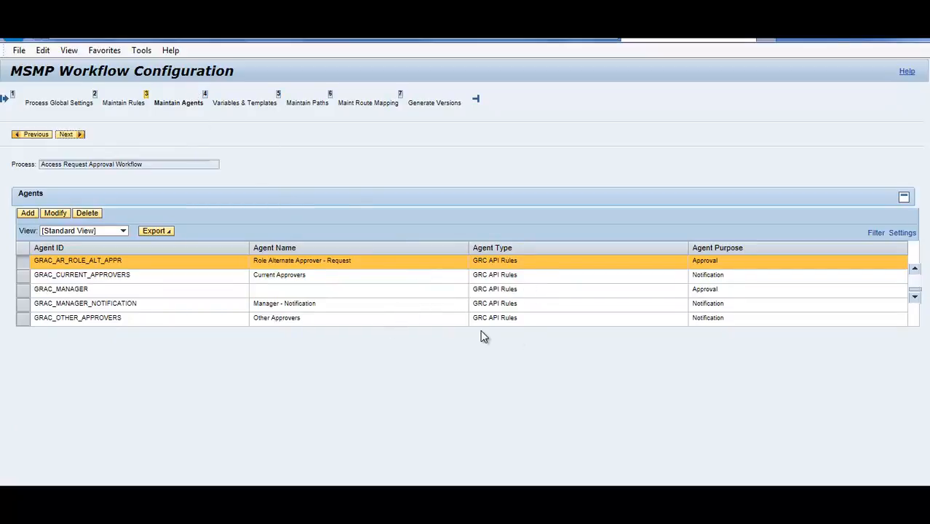
click(68, 135)
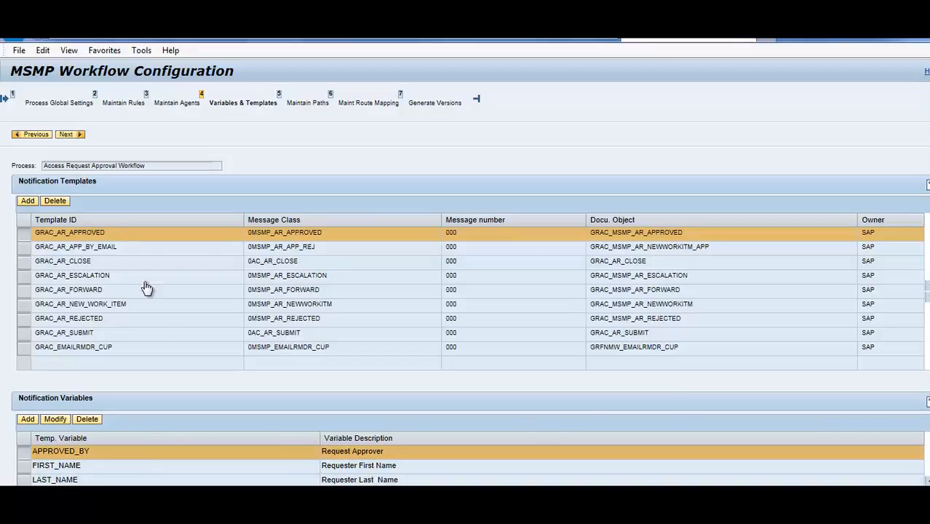
click(67, 136)
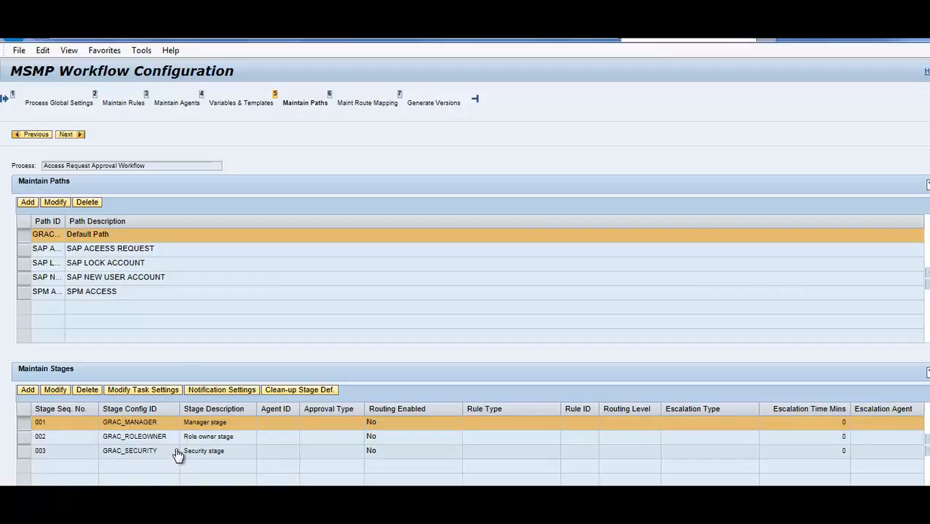
click(169, 279)
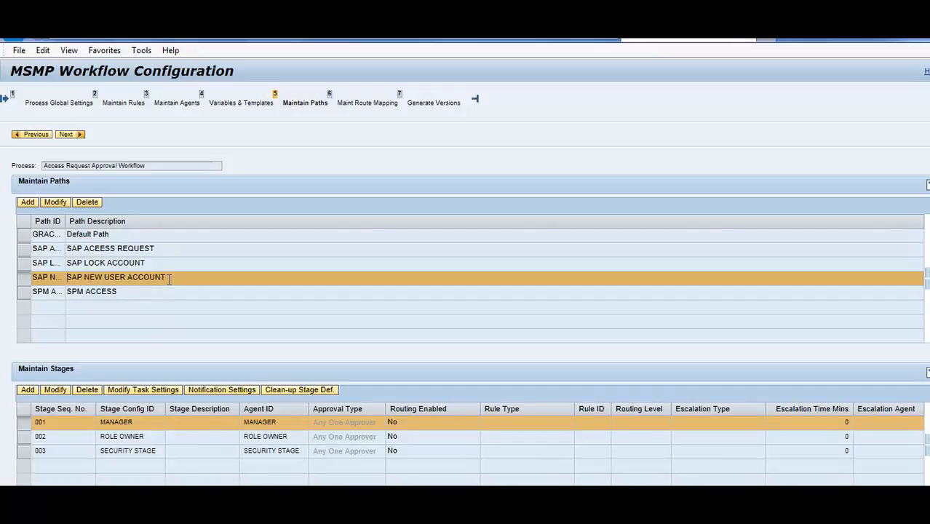
click(66, 137)
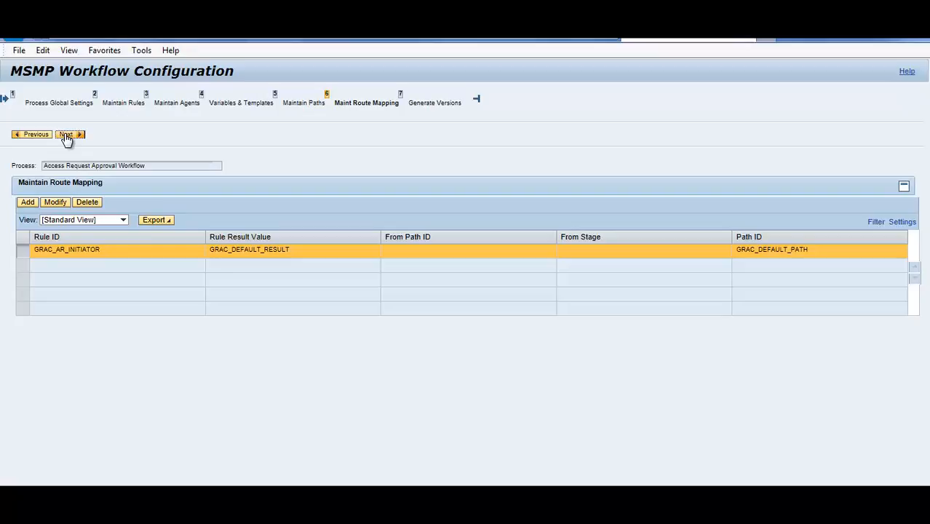
click(66, 138)
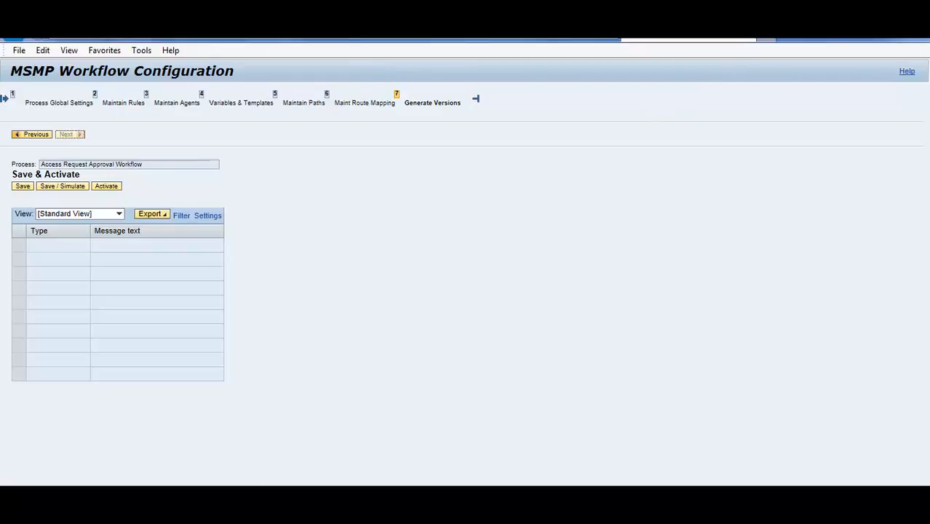
Switch to the SAP Business Client window and open the Work Inbox from My Home to view all workflow work items.
mouse_move(80, 509)
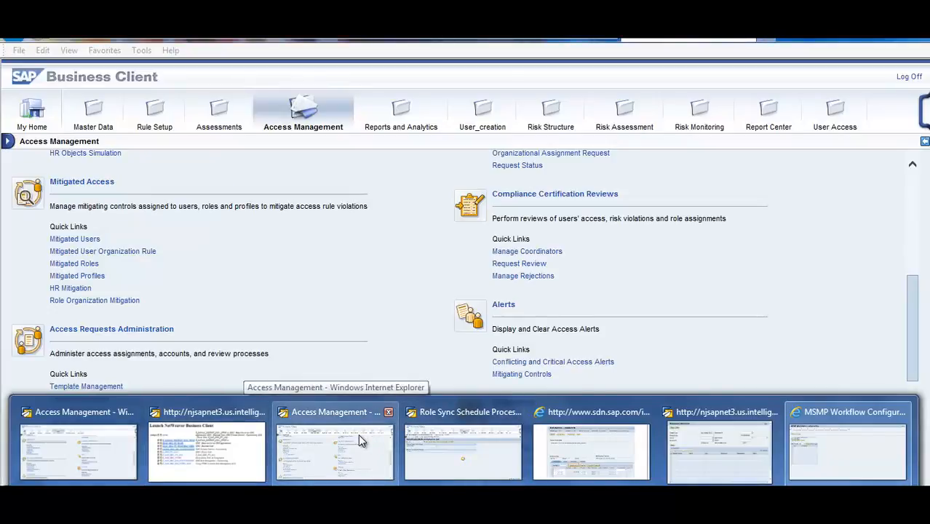
click(358, 433)
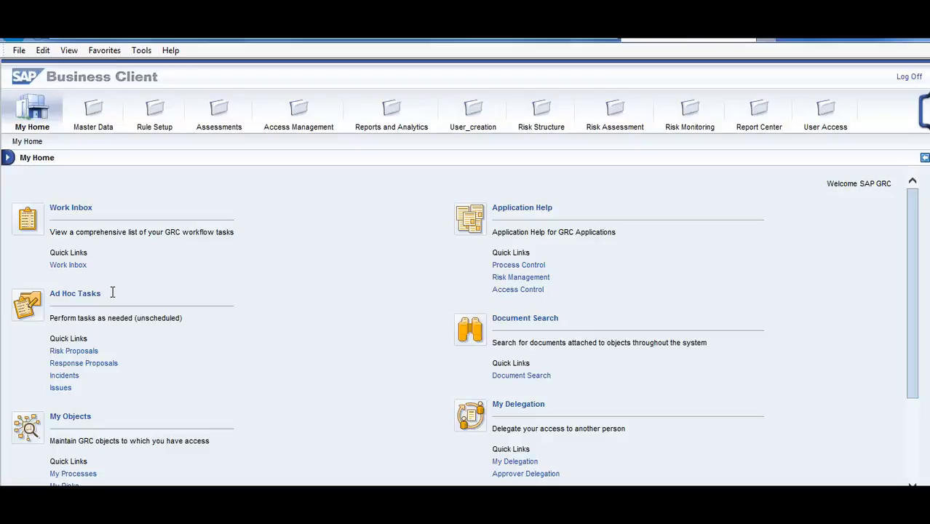
click(71, 266)
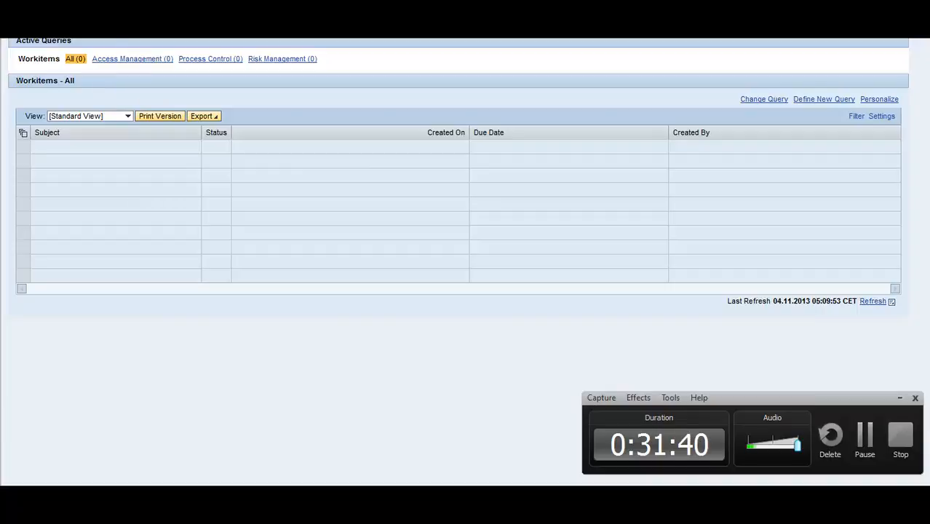
key(alt+Tab)
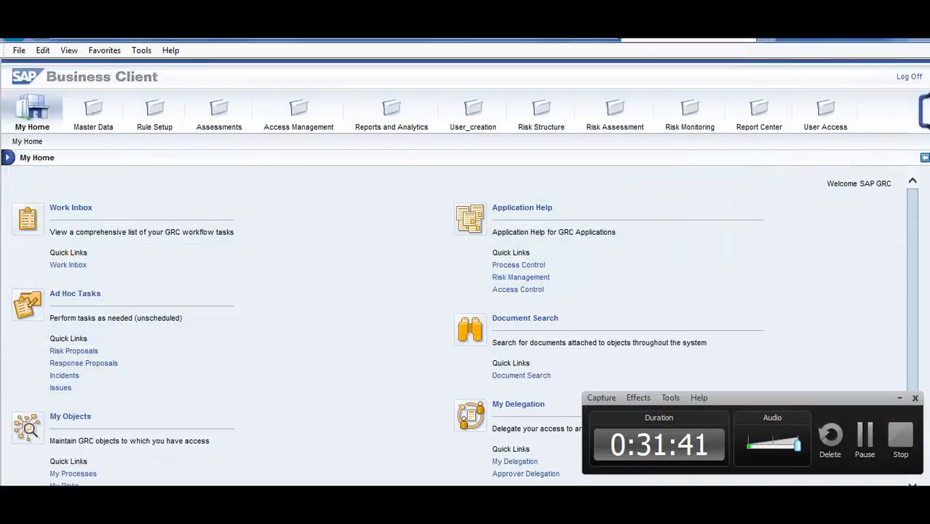
key(alt+Tab)
key(alt+Tab)
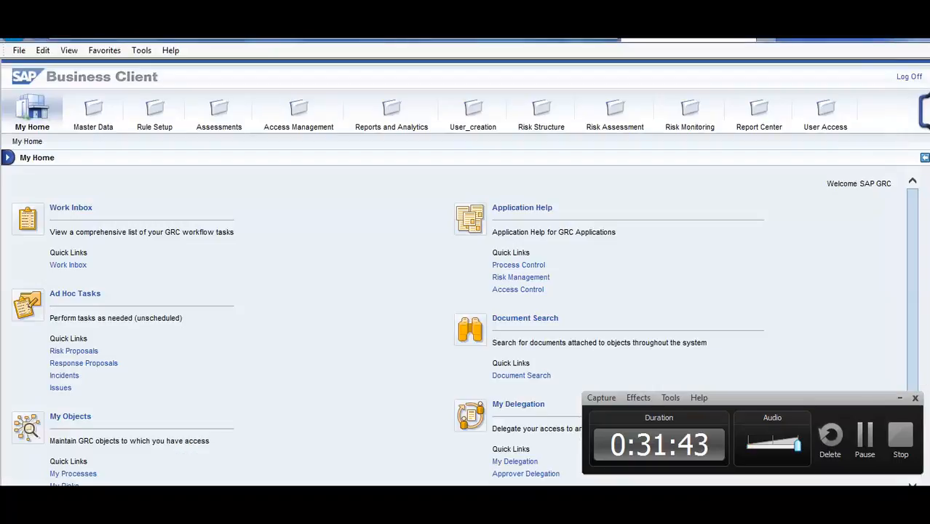
mouse_move(853, 458)
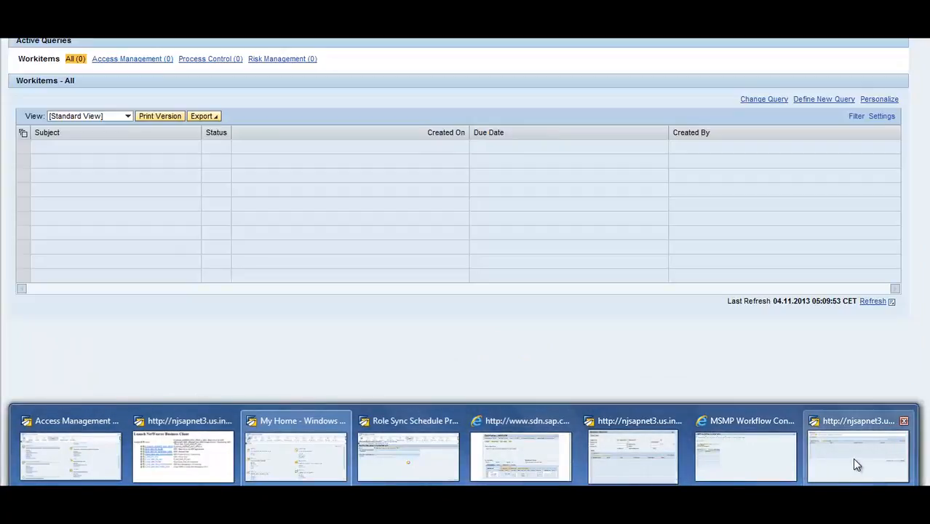
click(764, 465)
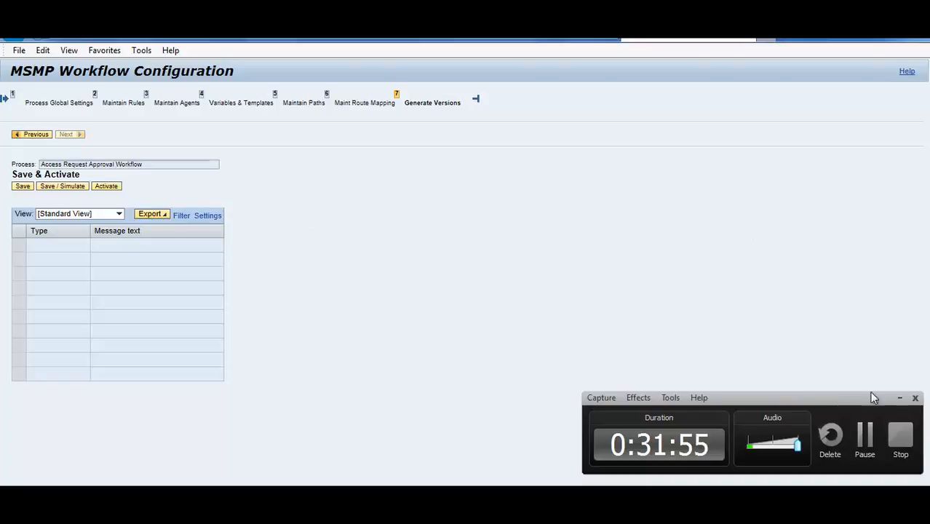
click(865, 438)
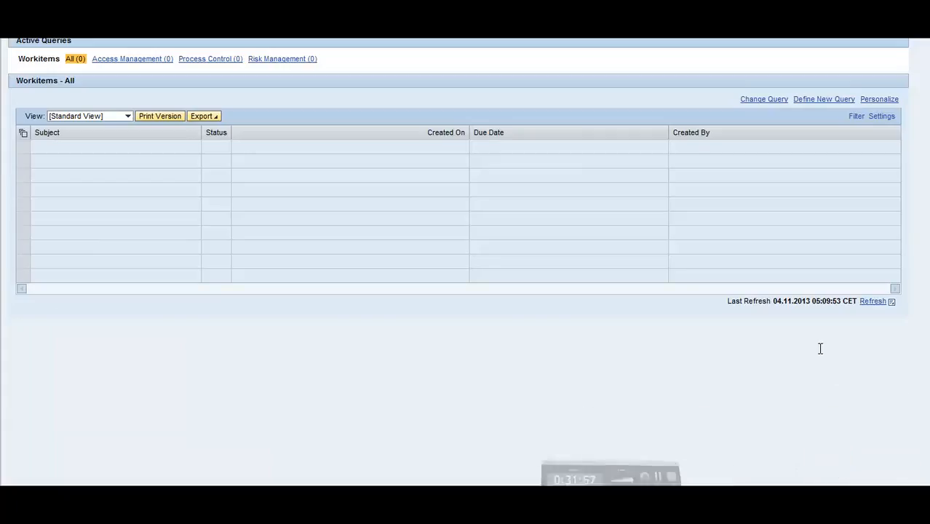